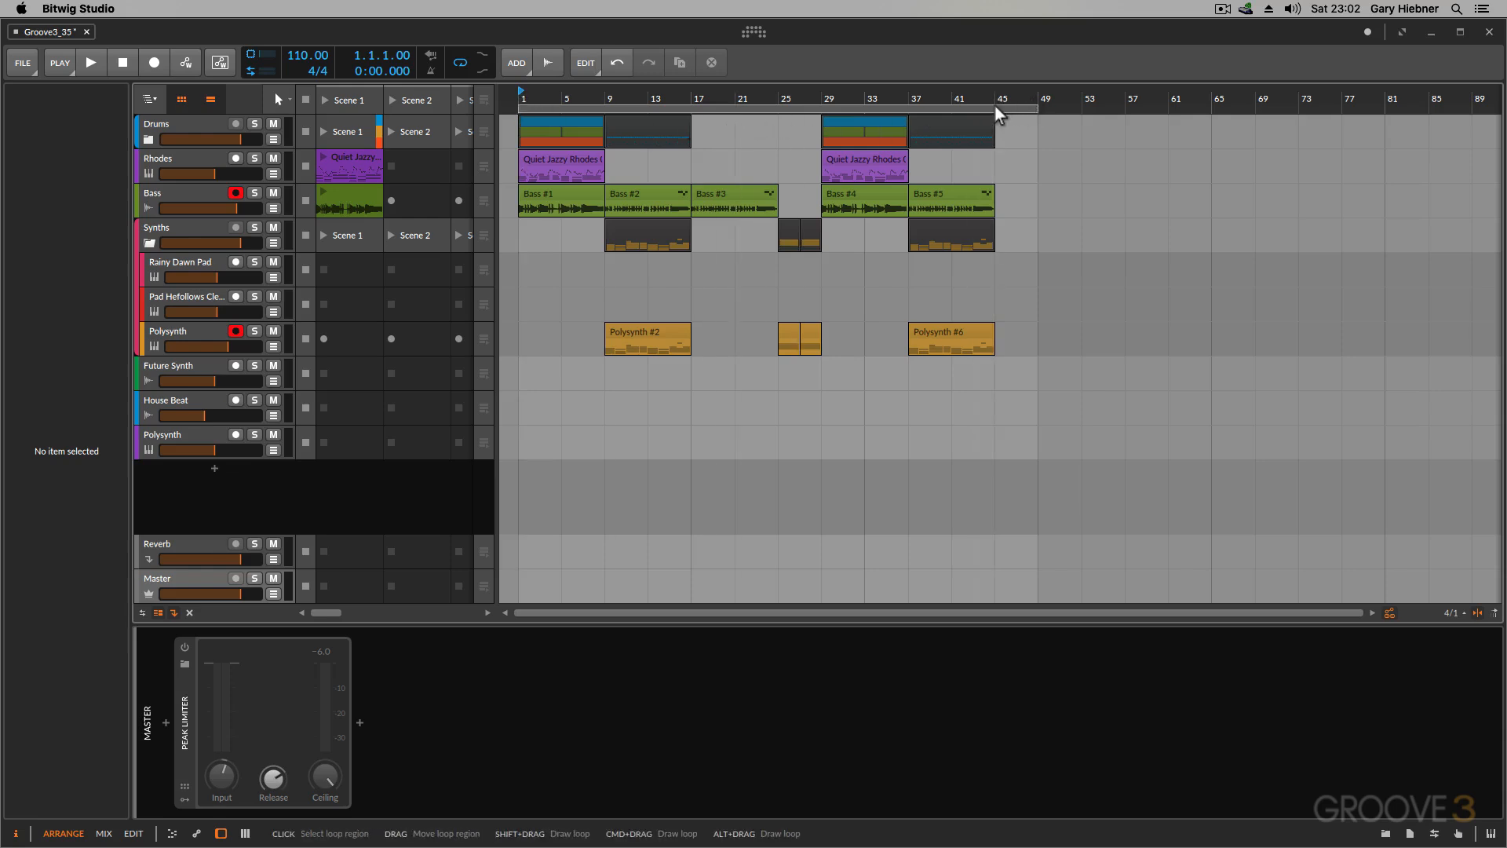
Step: Play the song in the mixer view, raise the master Peak Limiter's input gain to about +5.3 dB, and return to the arrangement
{"action": "key", "text": "alt+2"}
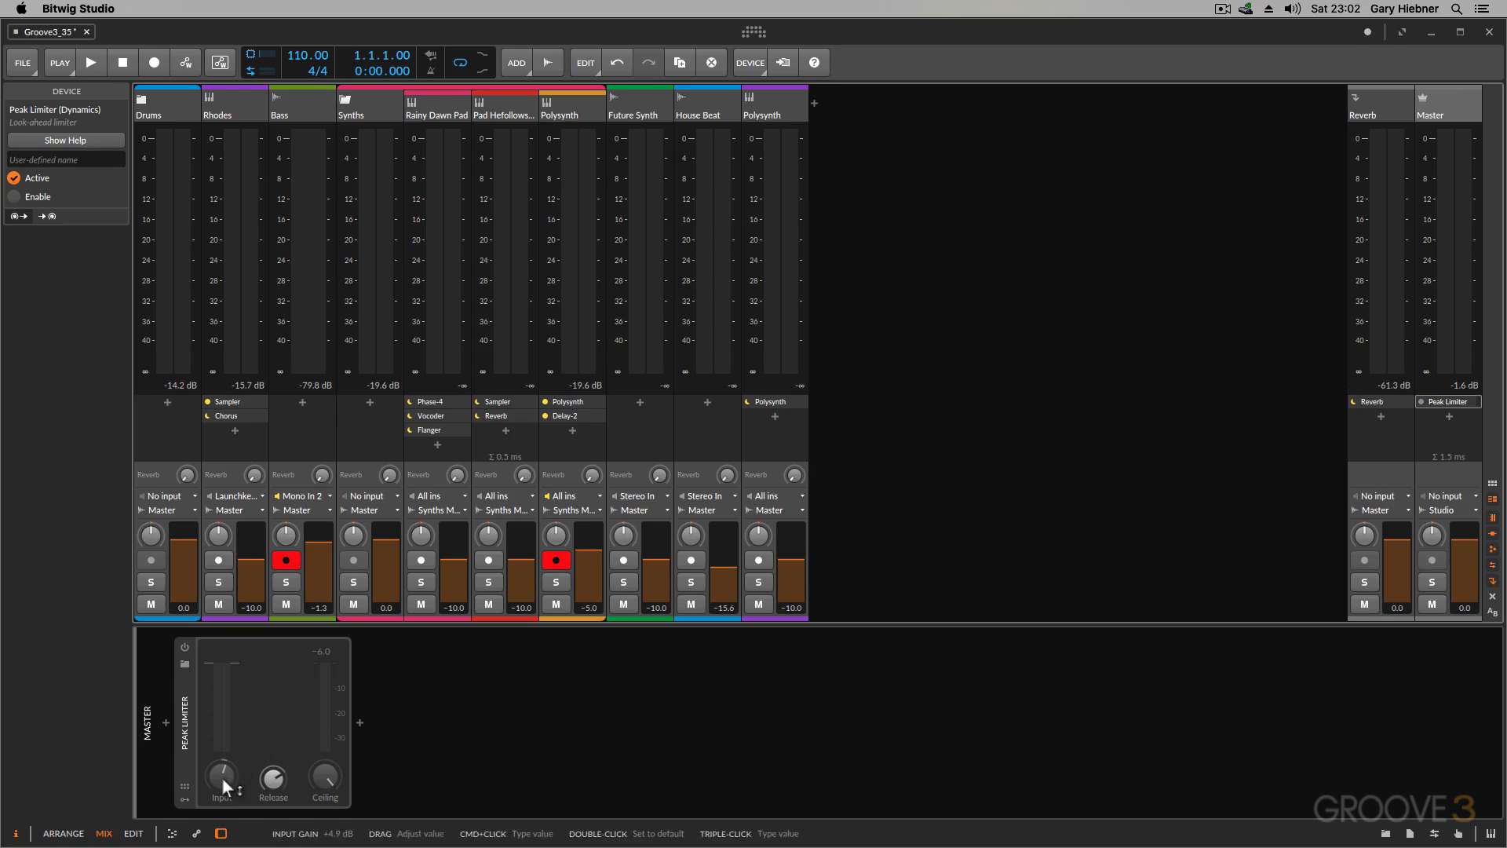
{"action": "key", "text": "space"}
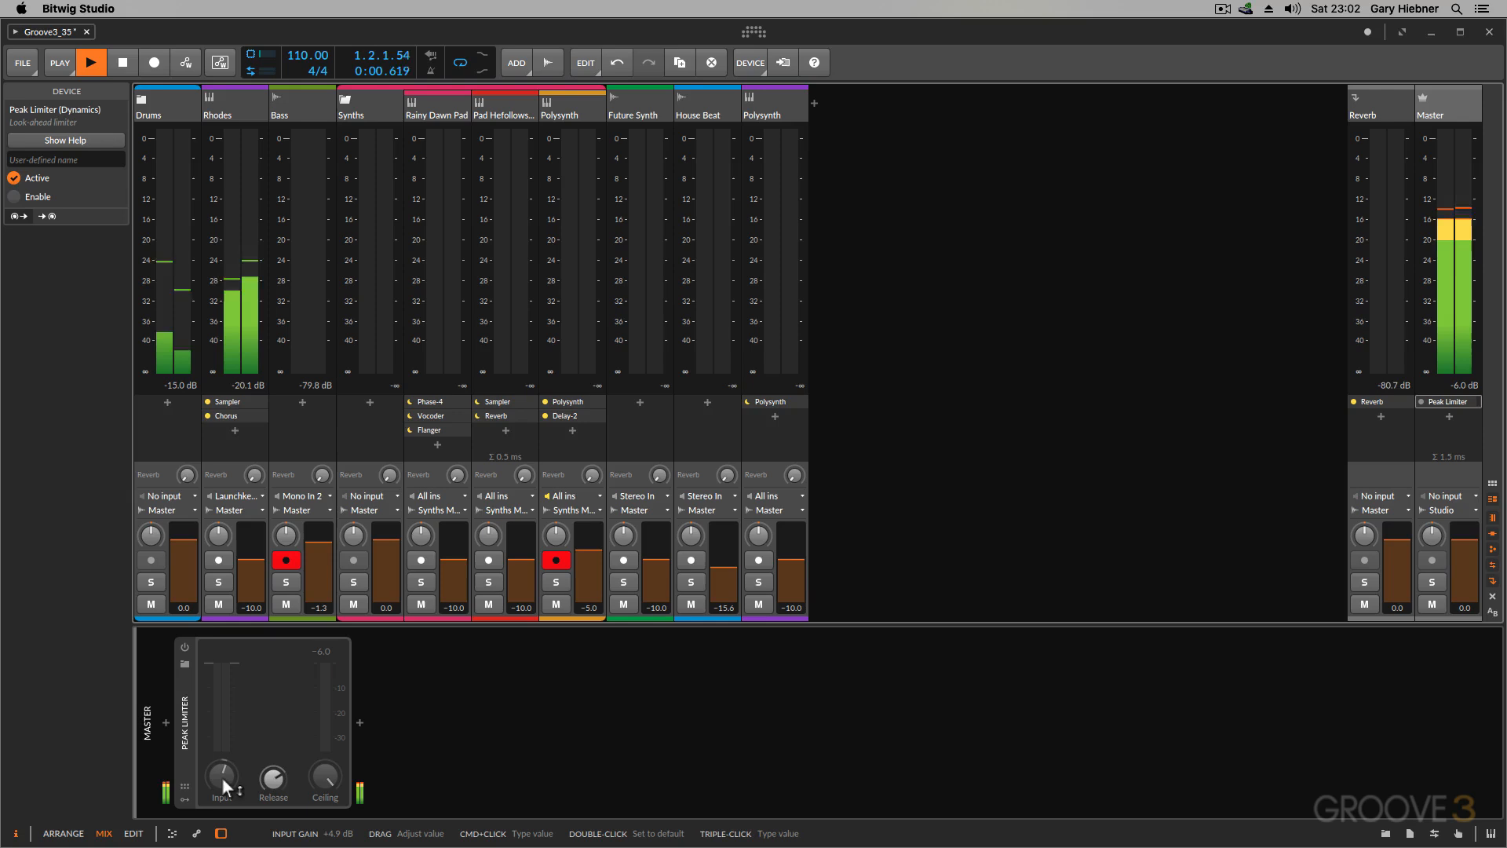
{"action": "left_click_drag", "start_coordinate": [222, 777], "coordinate": [221, 777]}
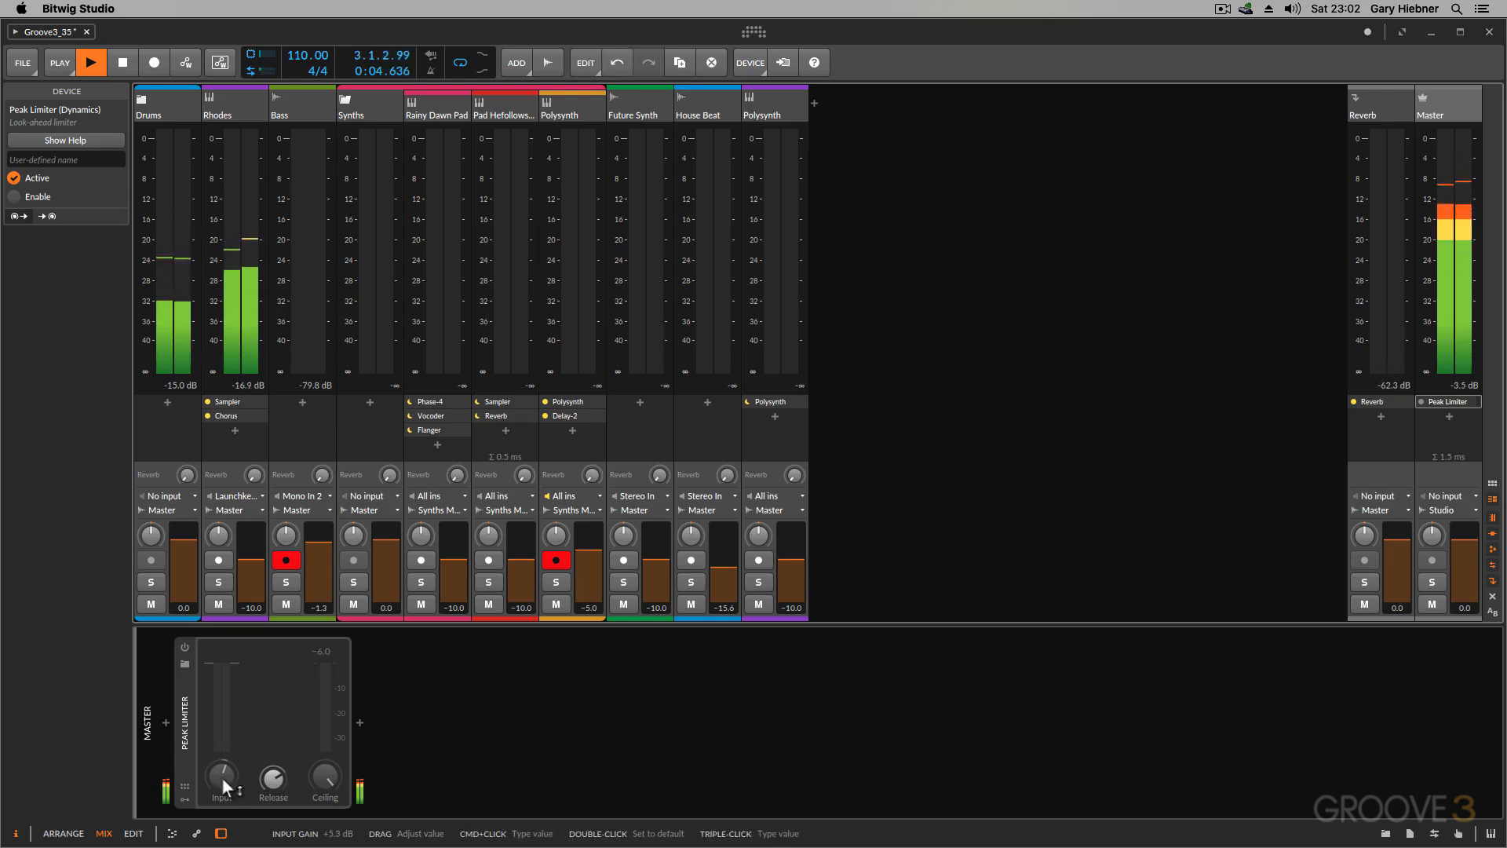
{"action": "key", "text": "space"}
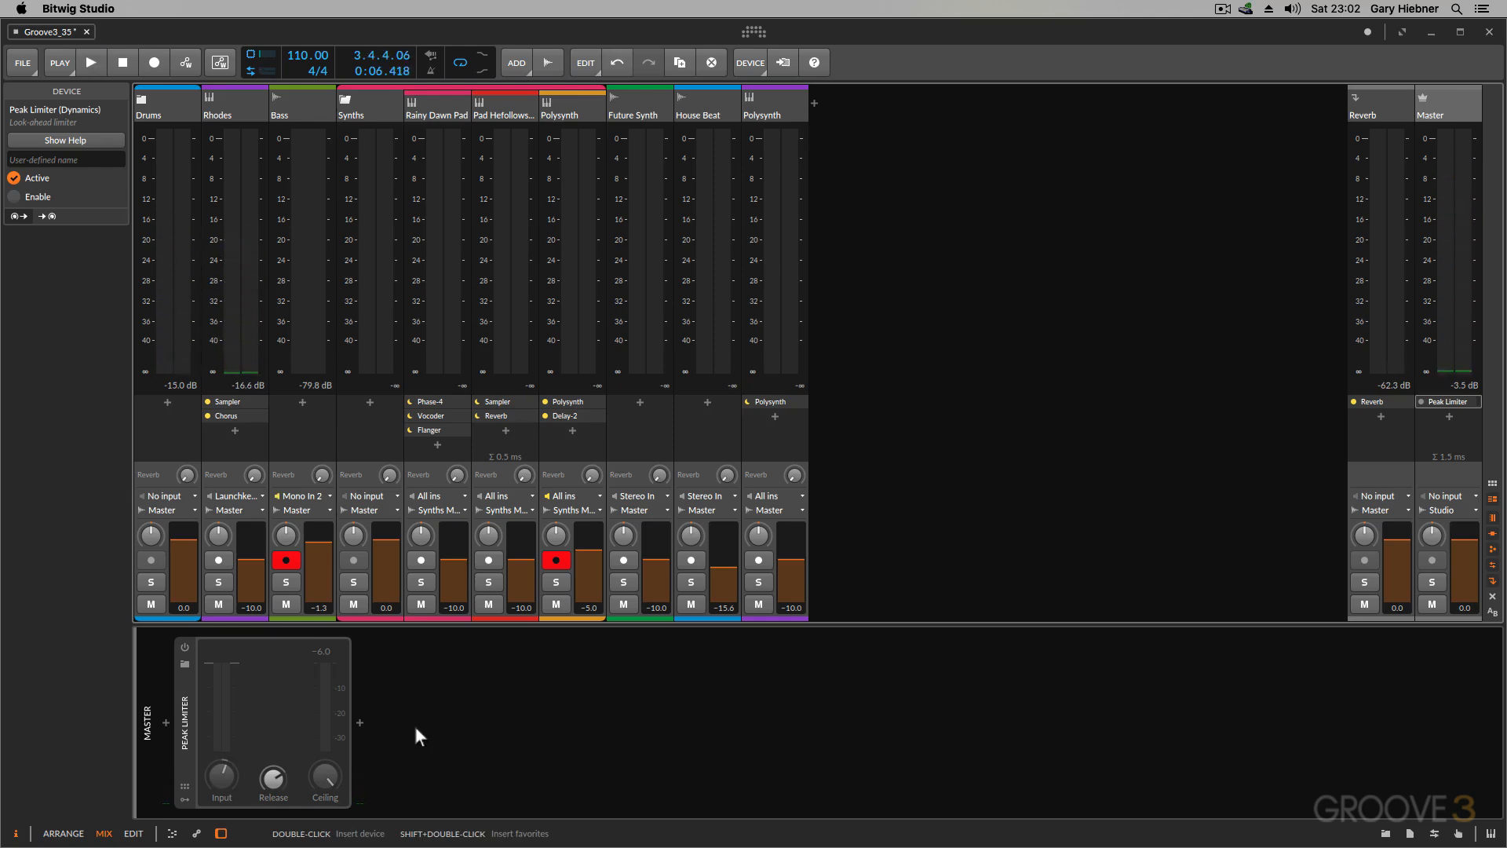
{"action": "key", "text": "alt+1"}
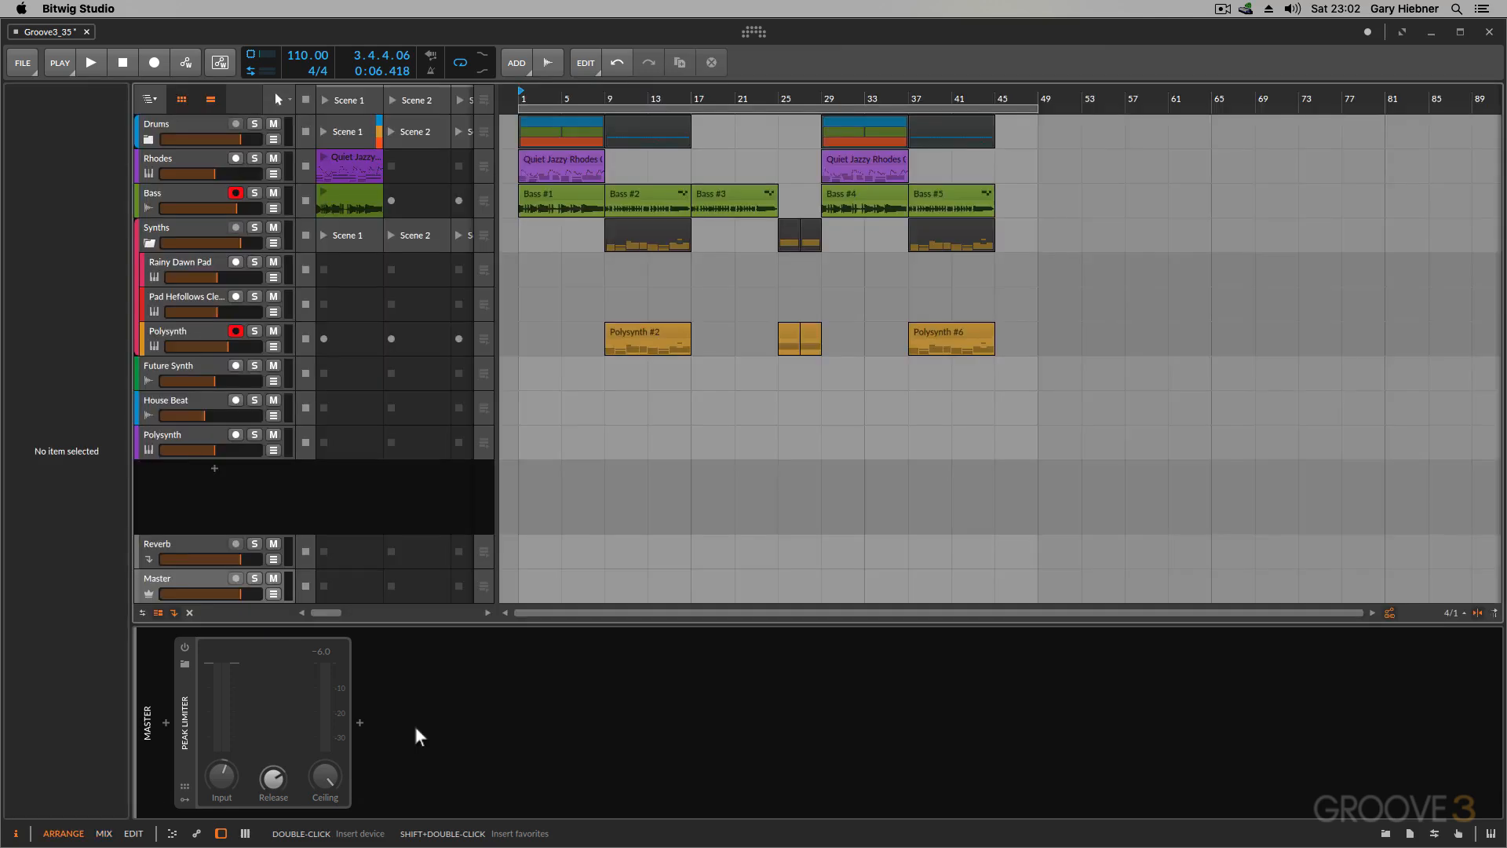
Step: Review the WAVE bit-depth choices in the audio export settings, keep 16-bit, and close without exporting
{"action": "left_click", "coordinate": [20, 69]}
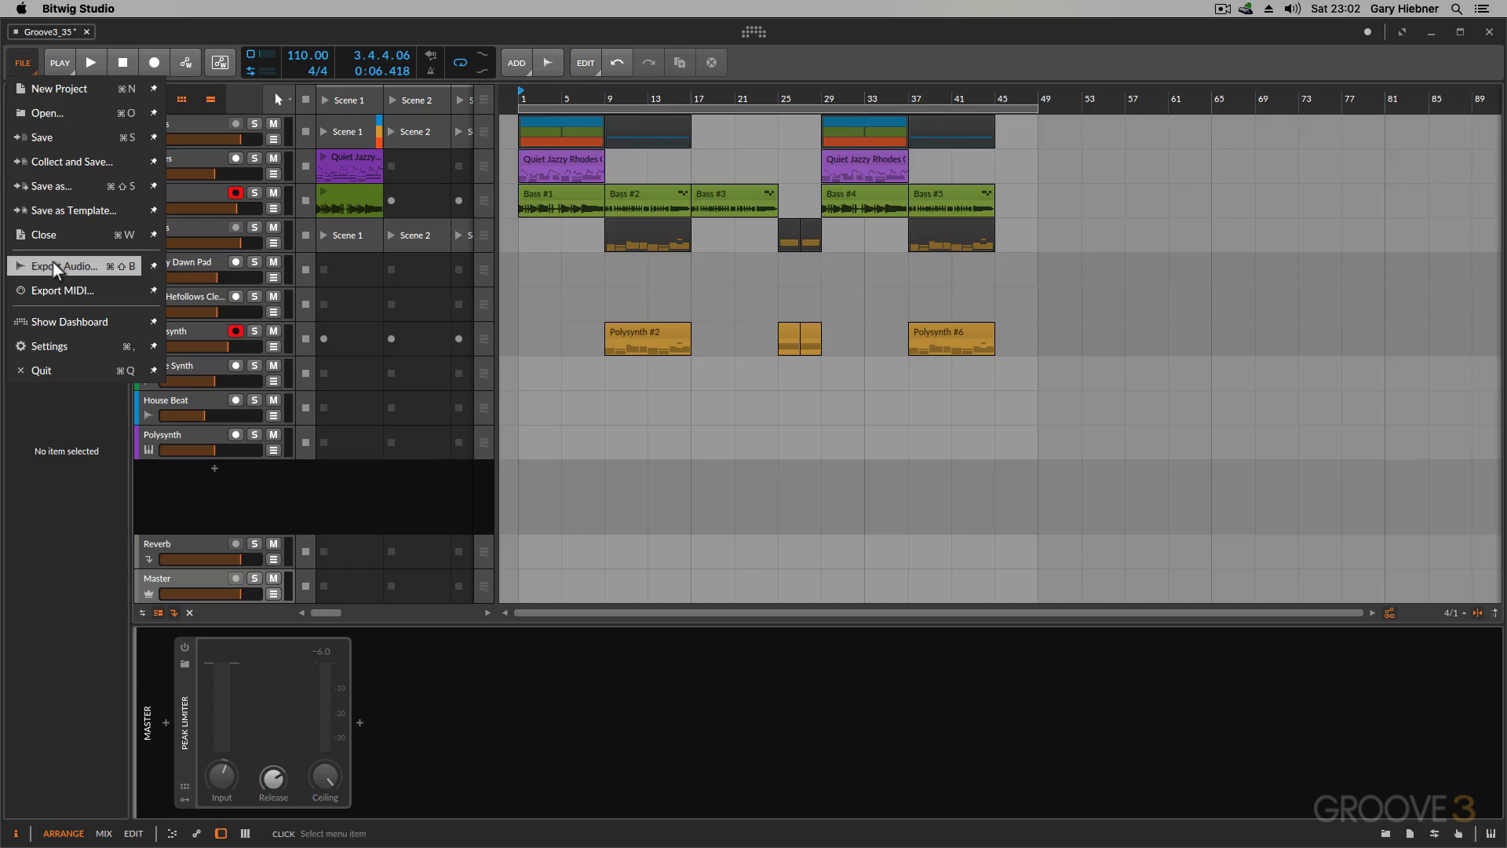
{"action": "left_click", "coordinate": [121, 268]}
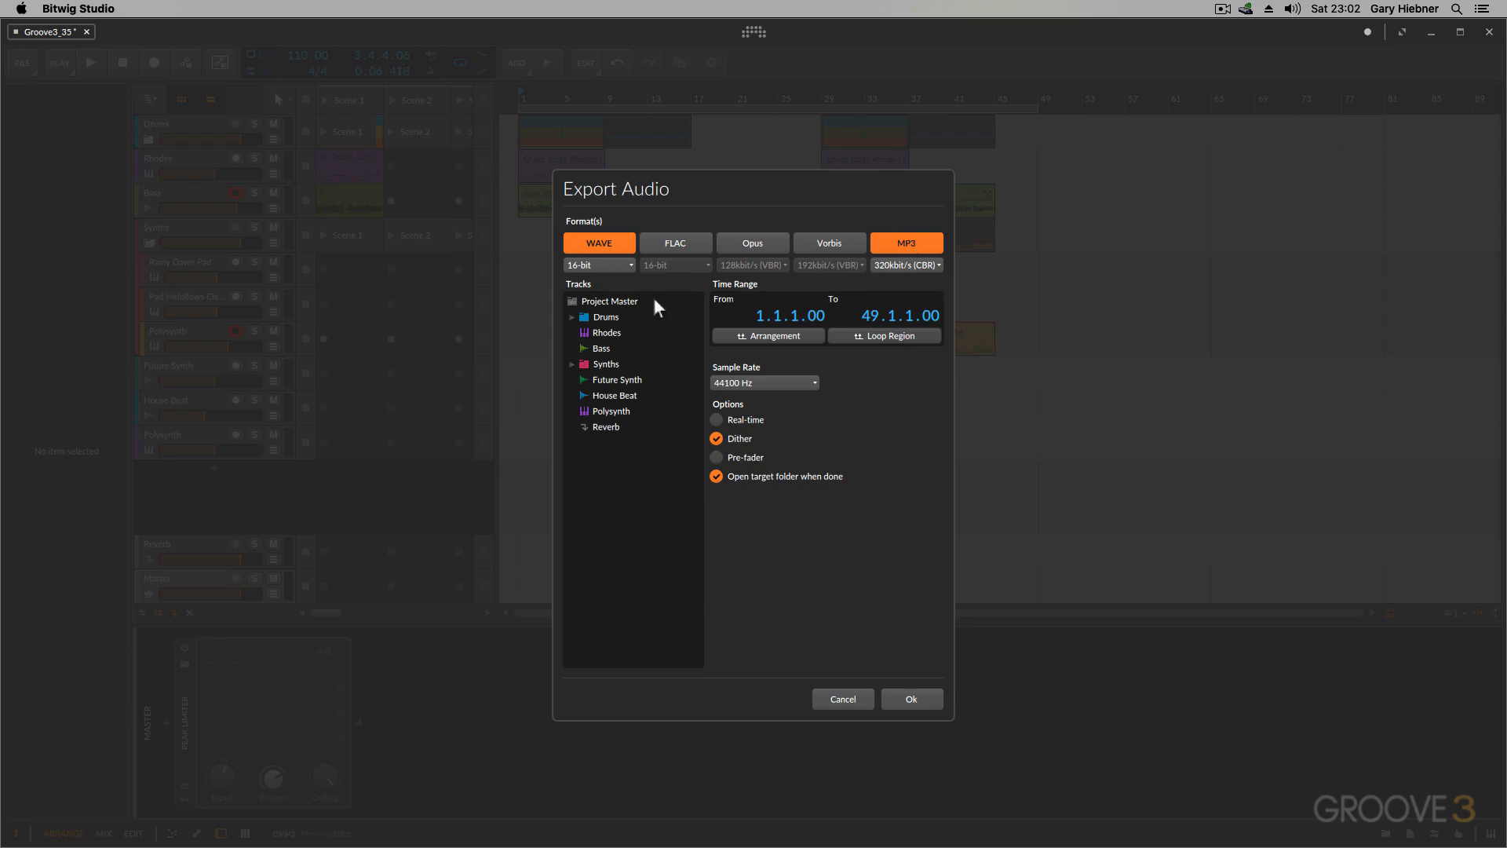
{"action": "left_click", "coordinate": [625, 266]}
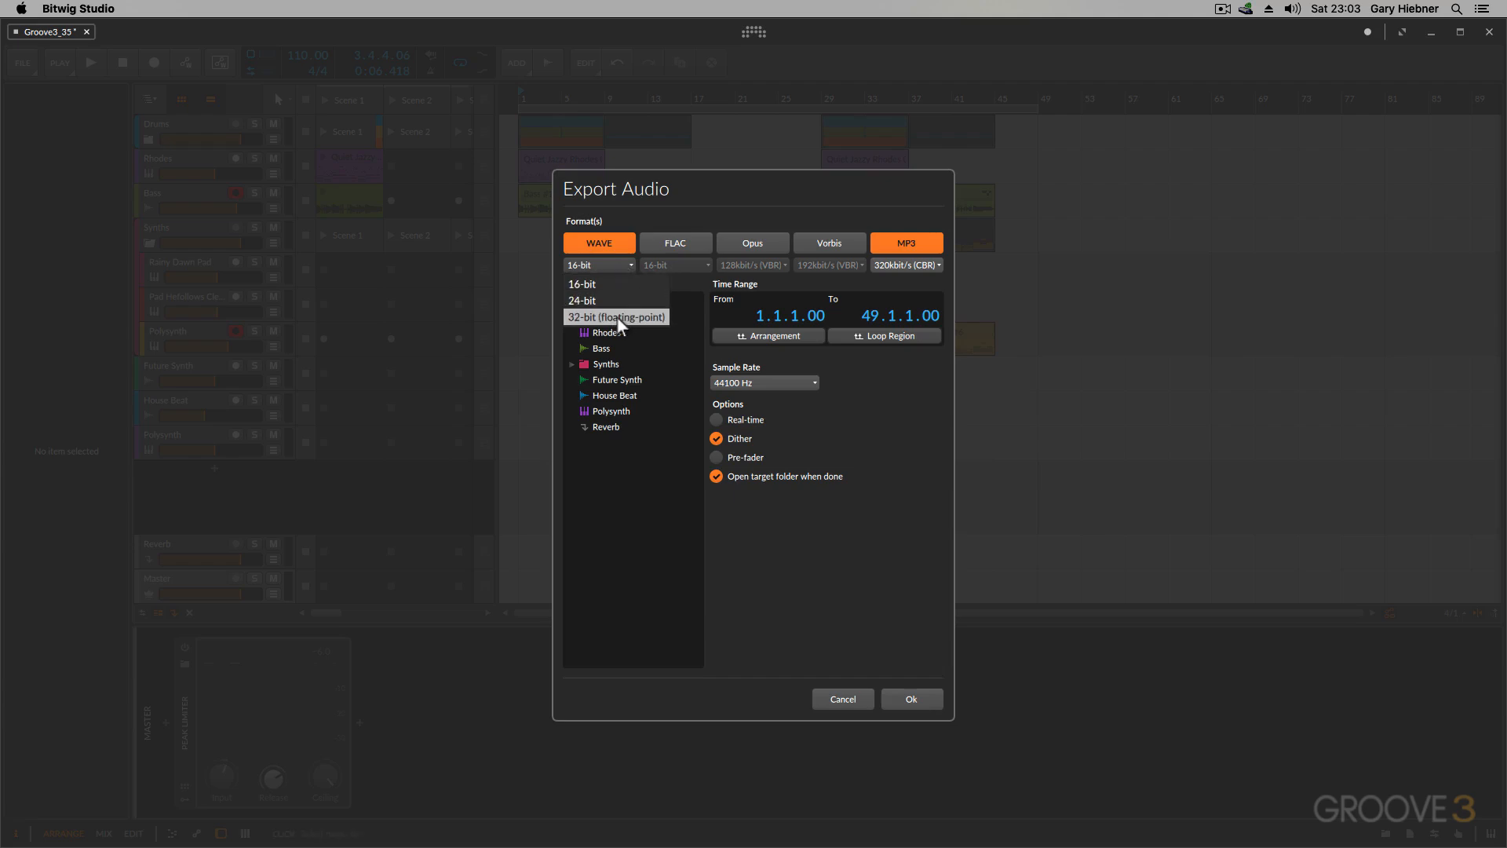
{"action": "left_click", "coordinate": [601, 285]}
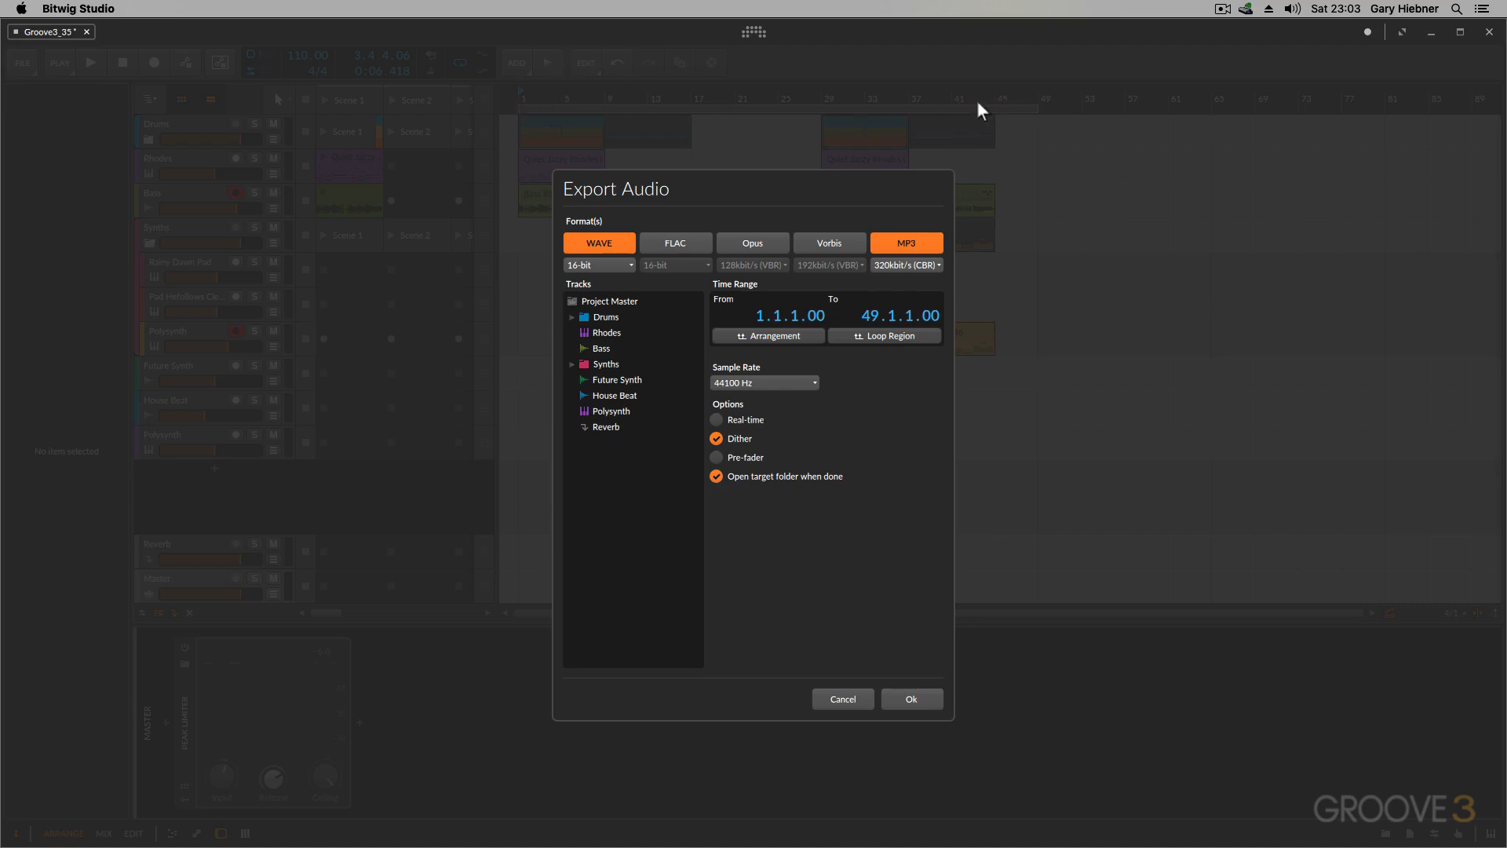
{"action": "left_click", "coordinate": [846, 697]}
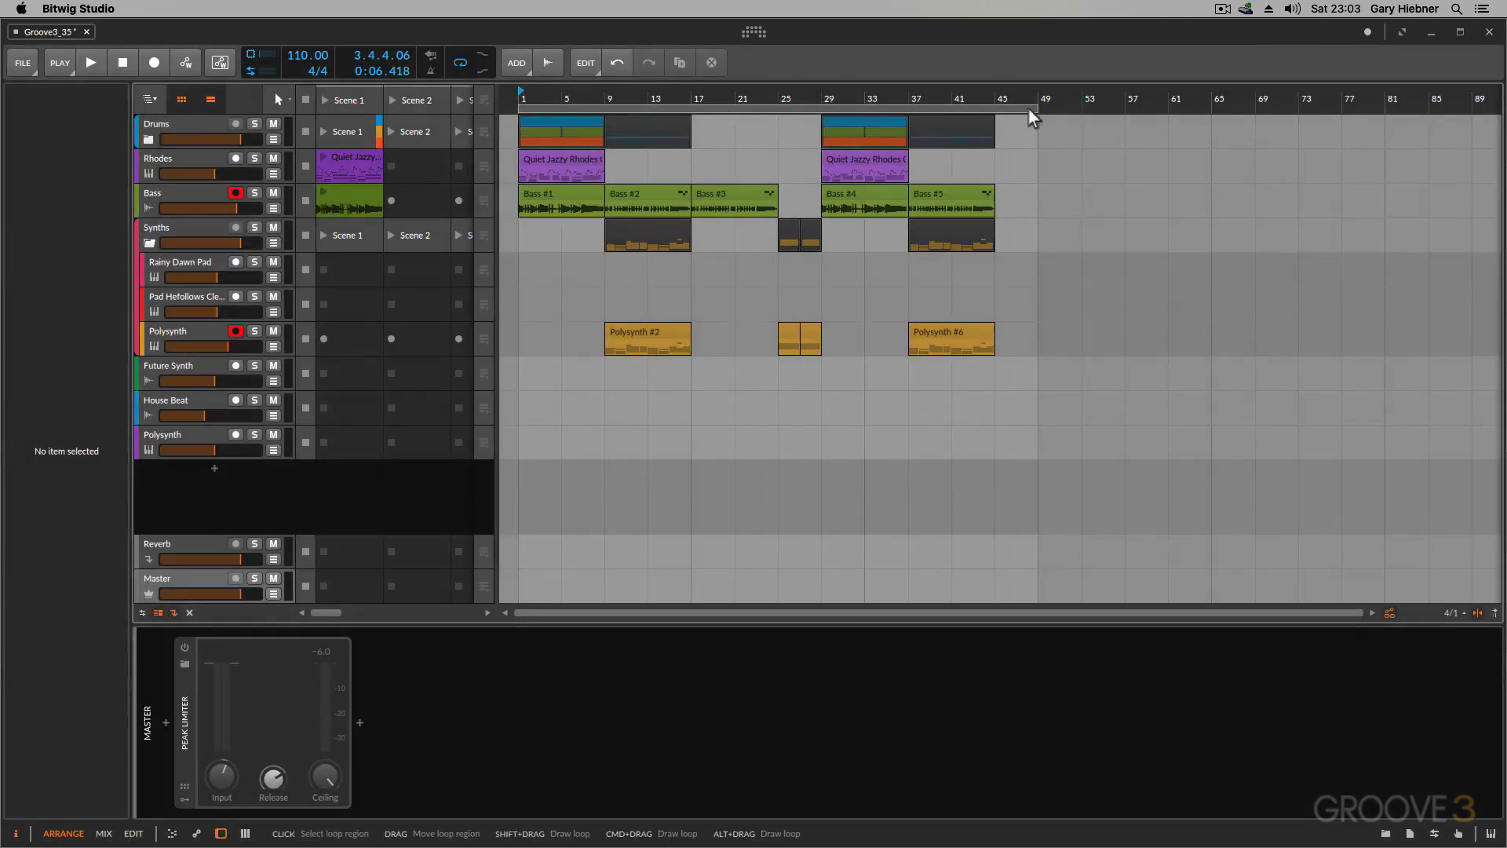
Step: Shorten the arrangement loop region to 16 bars from bar 1, check the audio export time range, and close without exporting
{"action": "left_click_drag", "start_coordinate": [1030, 111], "coordinate": [675, 111]}
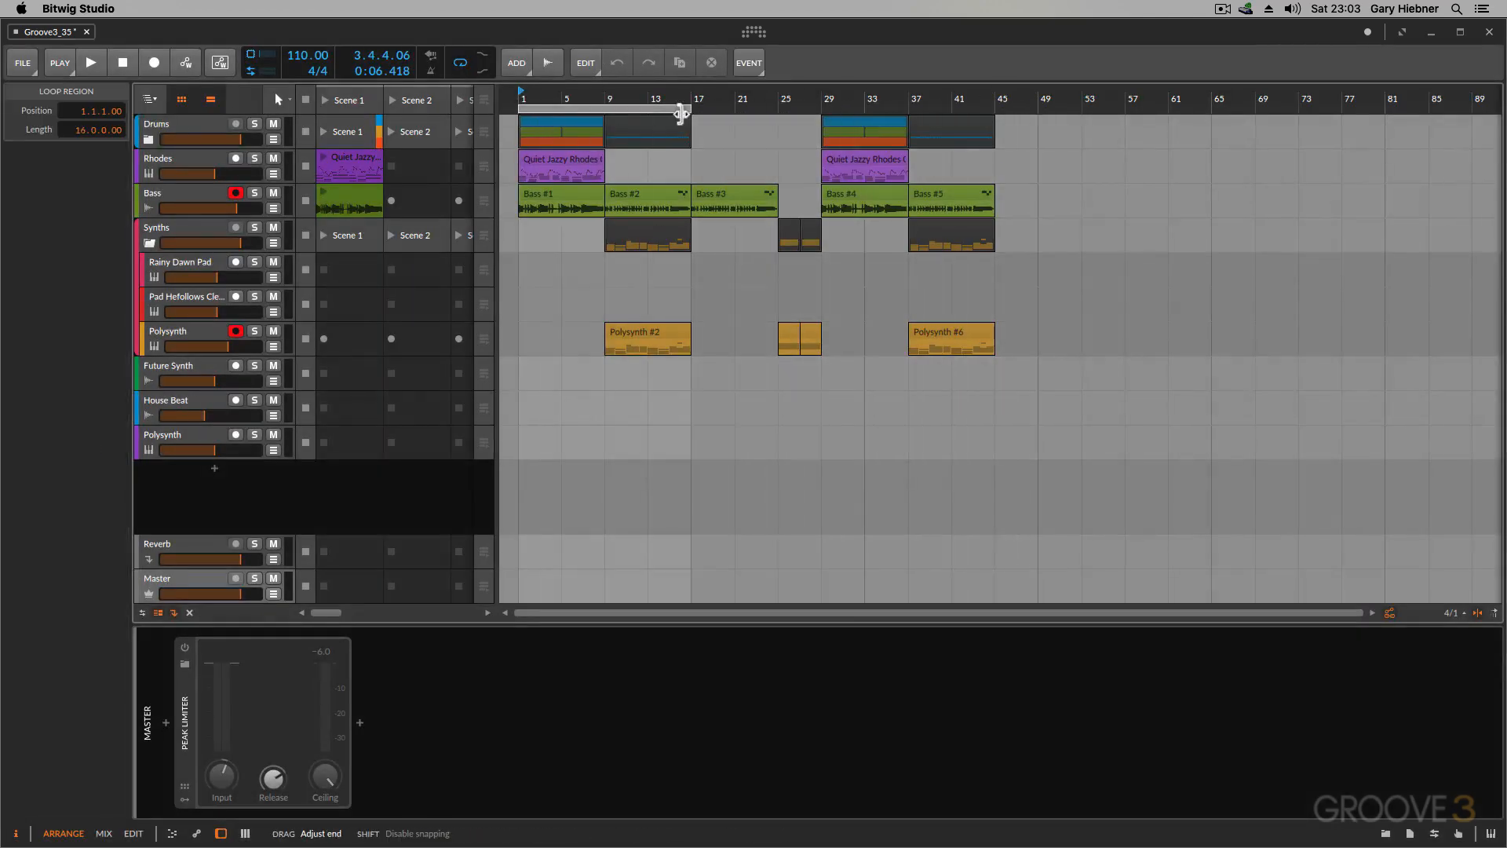
{"action": "left_click", "coordinate": [23, 64]}
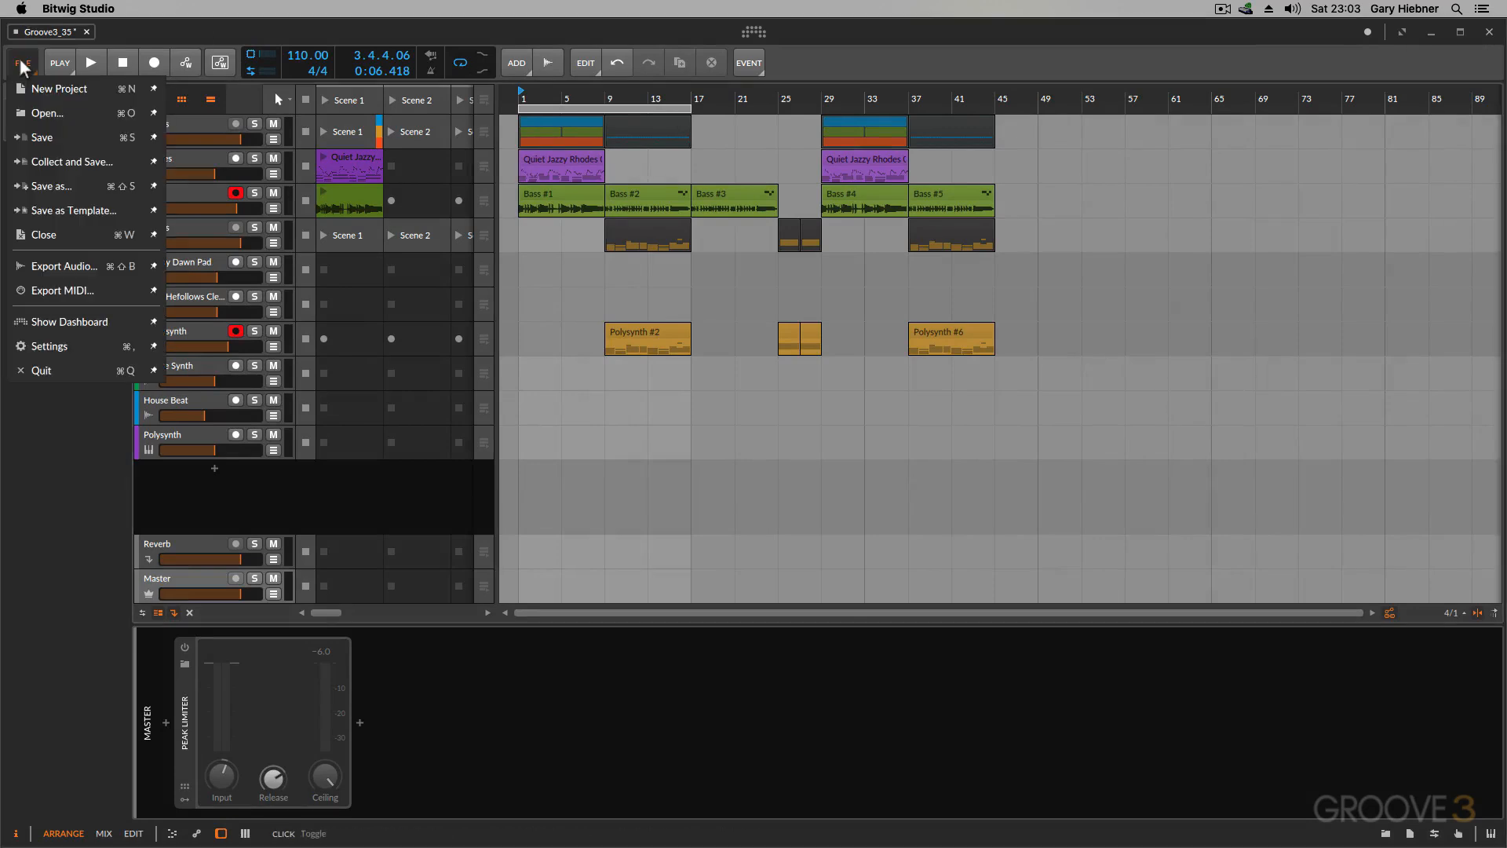
{"action": "left_click", "coordinate": [101, 265]}
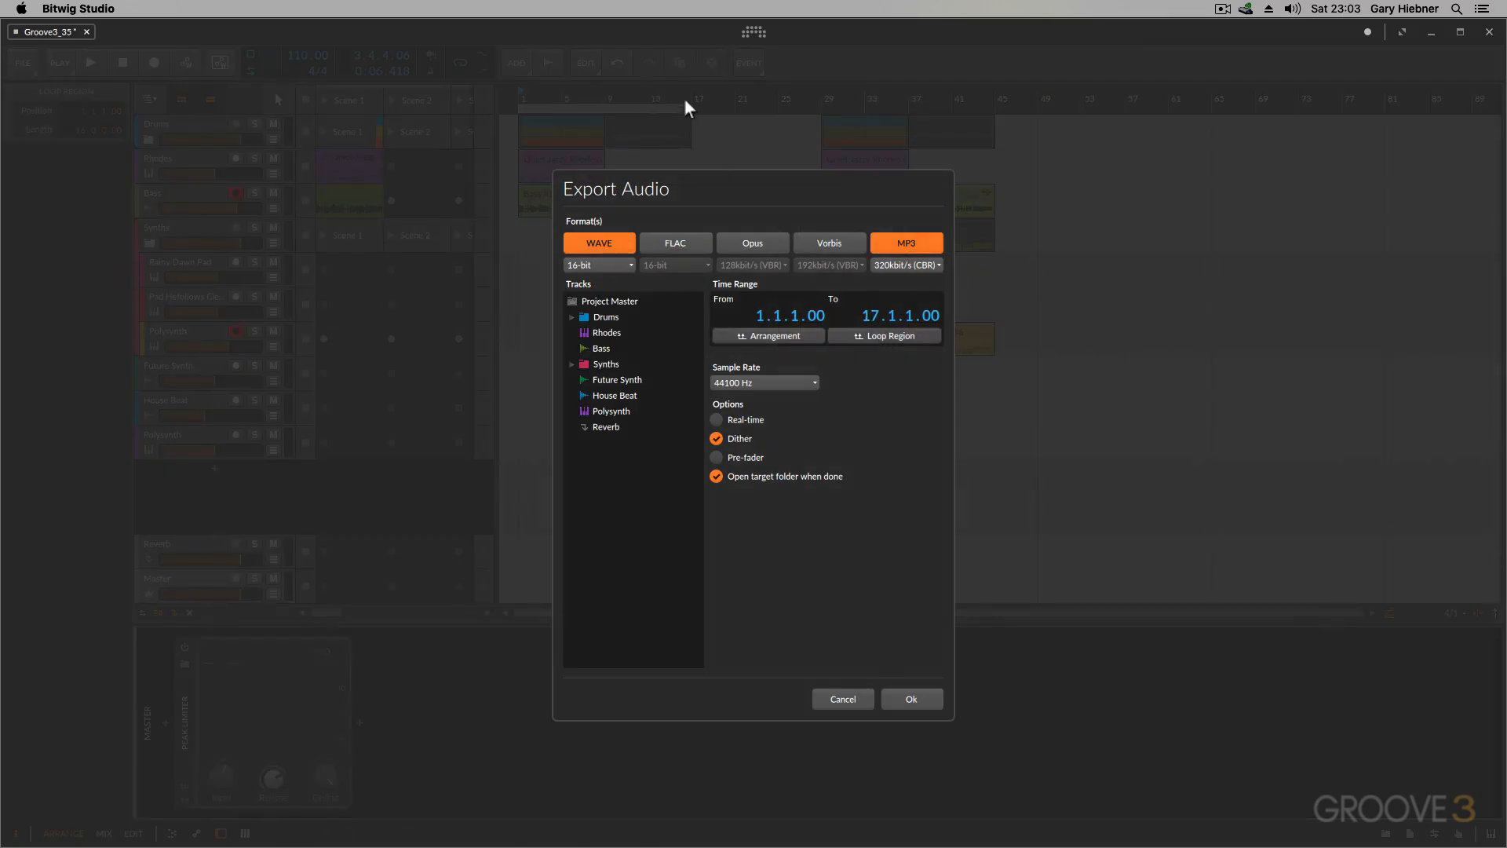
{"action": "left_click", "coordinate": [841, 699]}
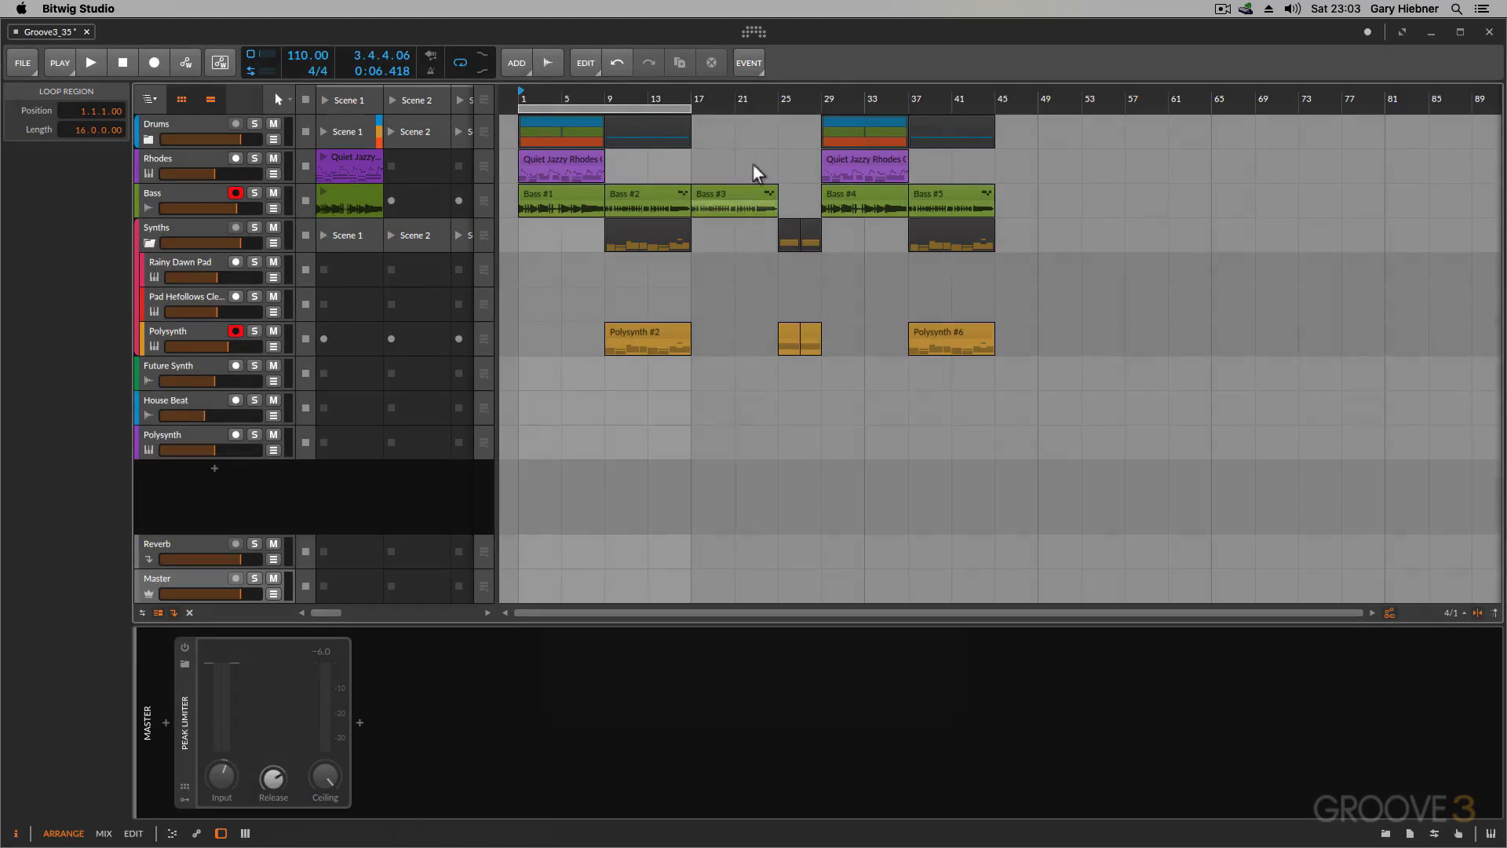
Step: Extend the loop region to 48 bars and choose Project Master as the track for audio export
{"action": "left_click_drag", "start_coordinate": [694, 110], "coordinate": [1037, 112]}
{"action": "left_click", "coordinate": [25, 66]}
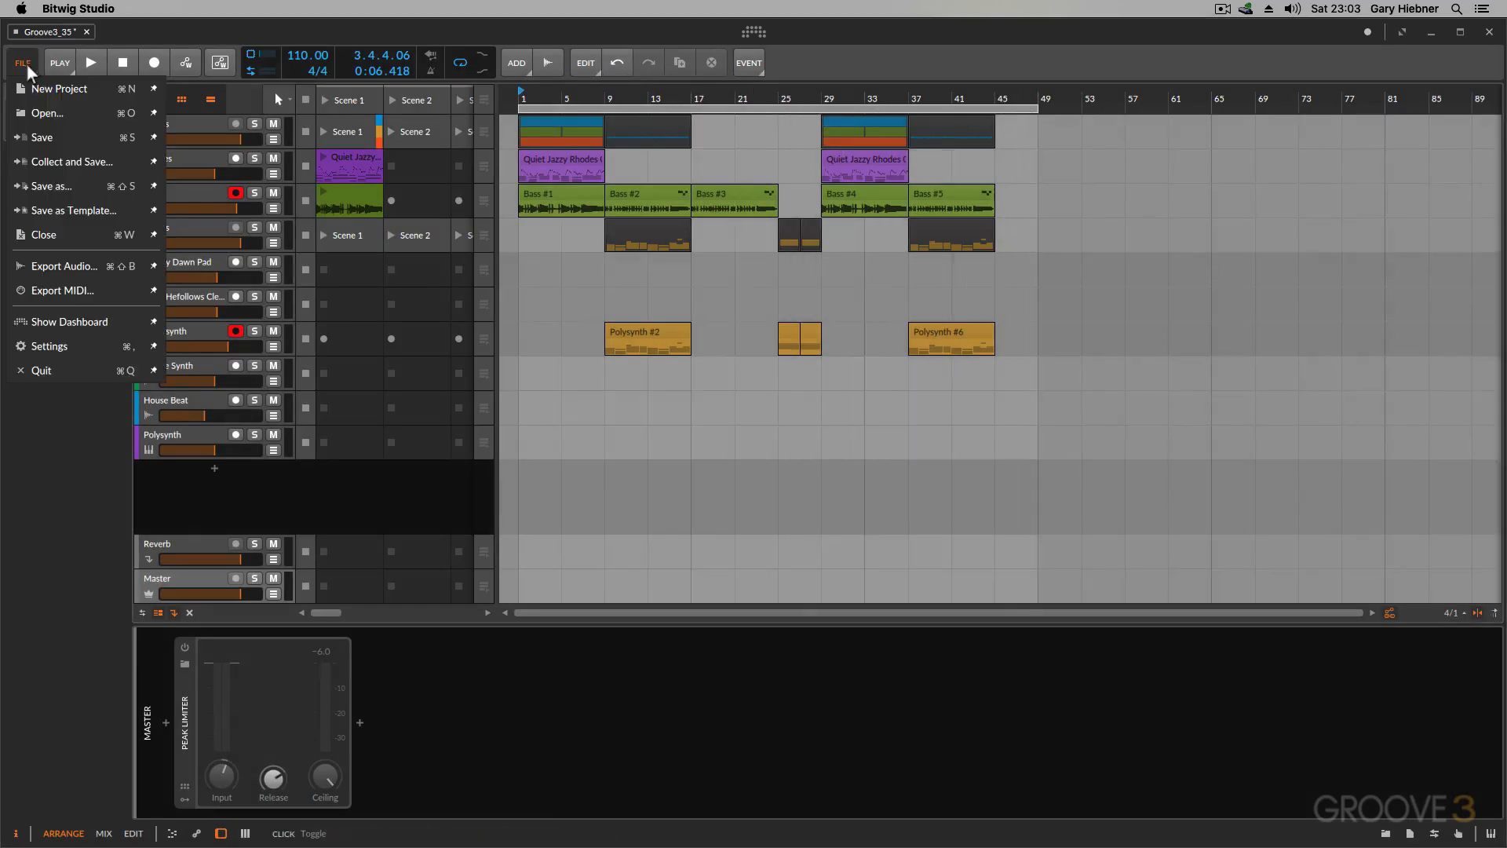
{"action": "left_click", "coordinate": [88, 267]}
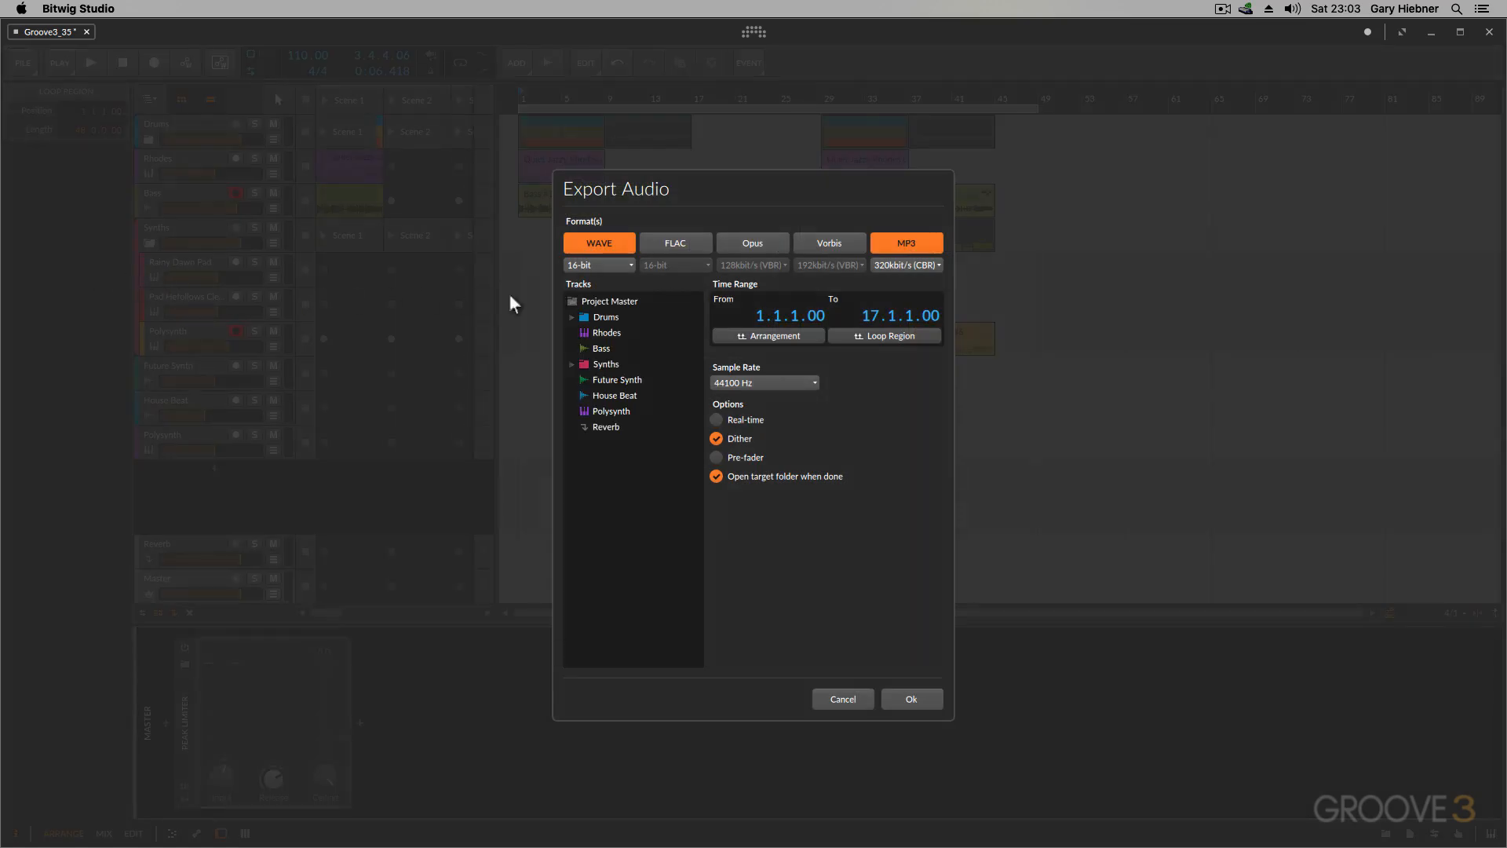
{"action": "left_click", "coordinate": [610, 300]}
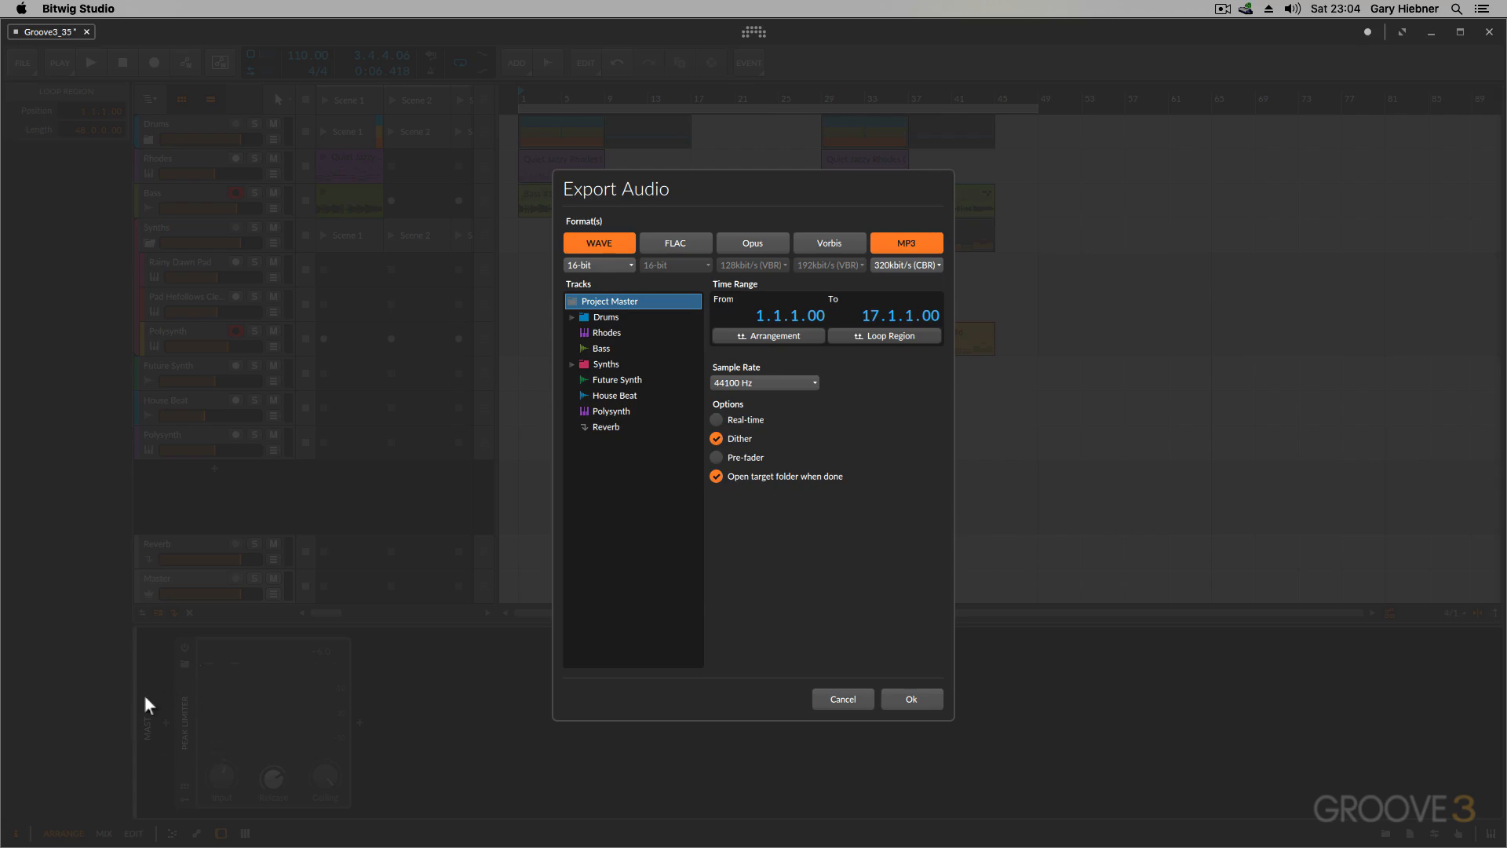
Step: Select the Drums, Bass, Synths, House Beat and Reverb tracks together for export
{"action": "left_click", "coordinate": [611, 319]}
{"action": "left_click", "coordinate": [571, 317]}
{"action": "left_click", "coordinate": [570, 315]}
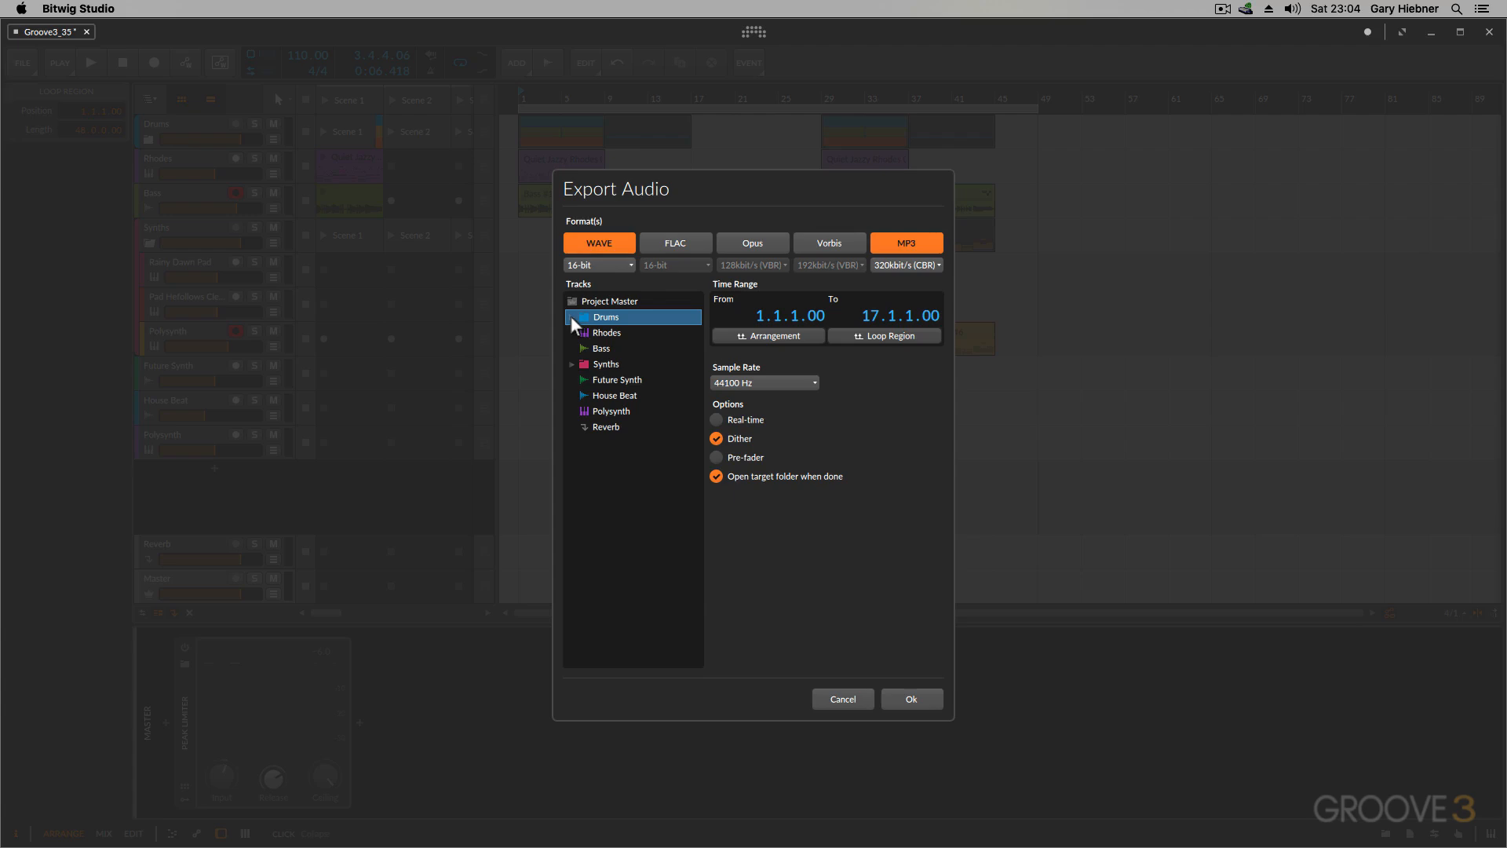
{"action": "left_click", "coordinate": [610, 348], "text": "super"}
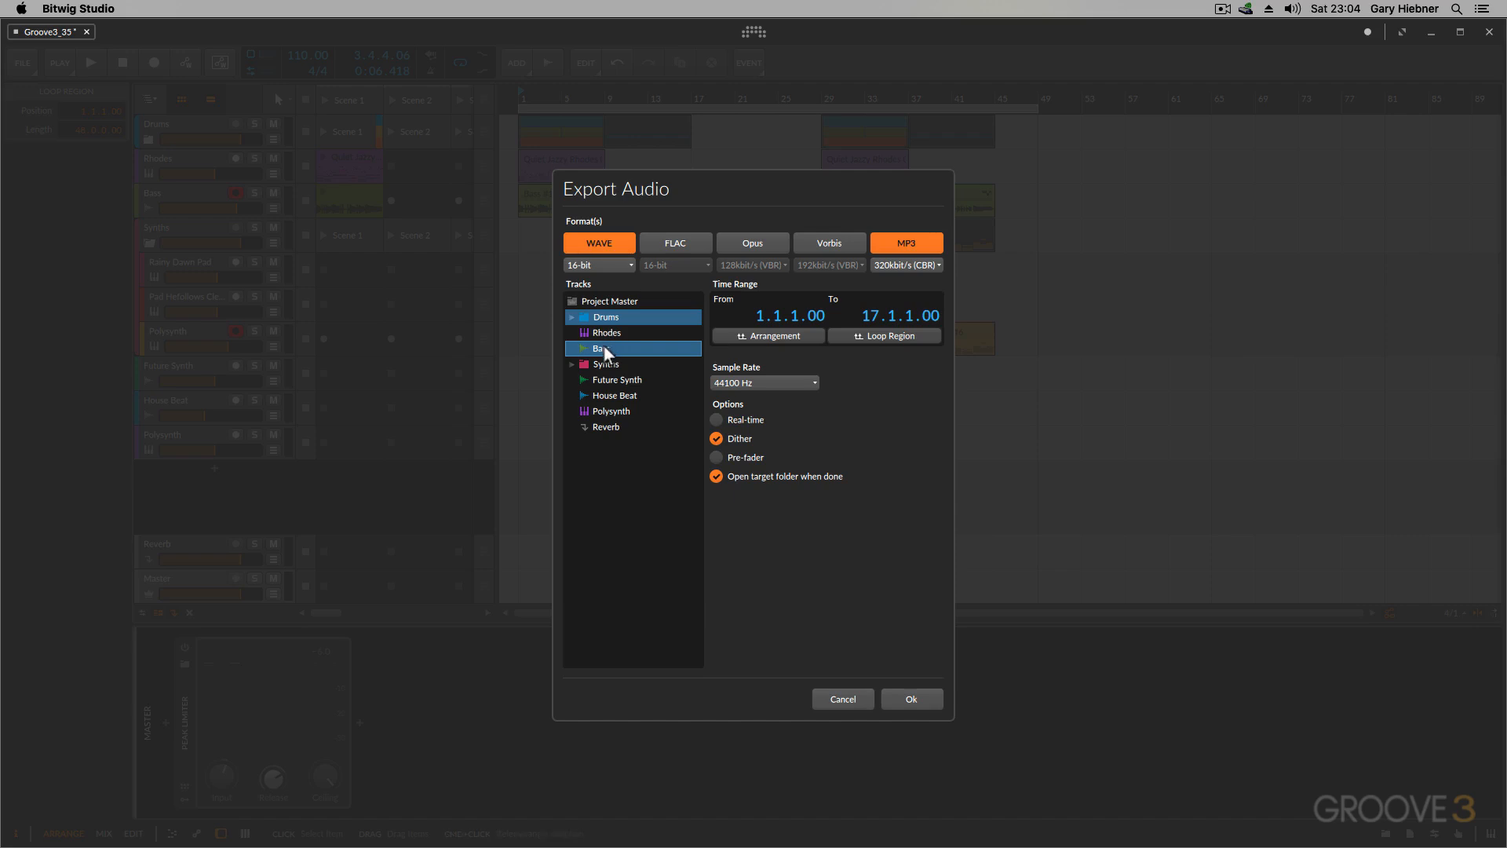
{"action": "left_click", "coordinate": [605, 362], "text": "super"}
{"action": "left_click", "coordinate": [605, 395], "text": "super"}
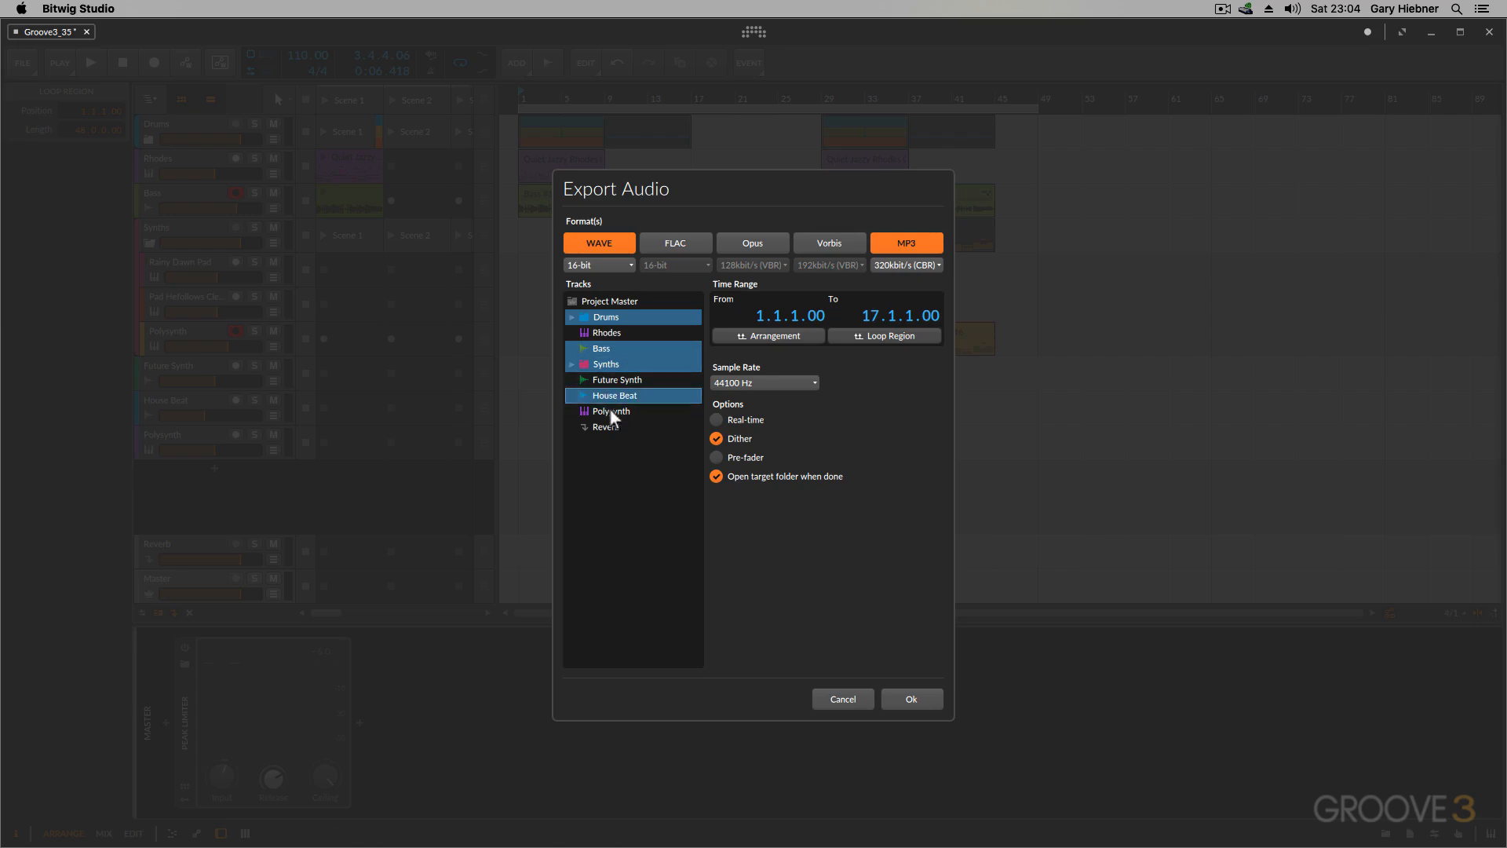
{"action": "left_click", "coordinate": [606, 426], "text": "super"}
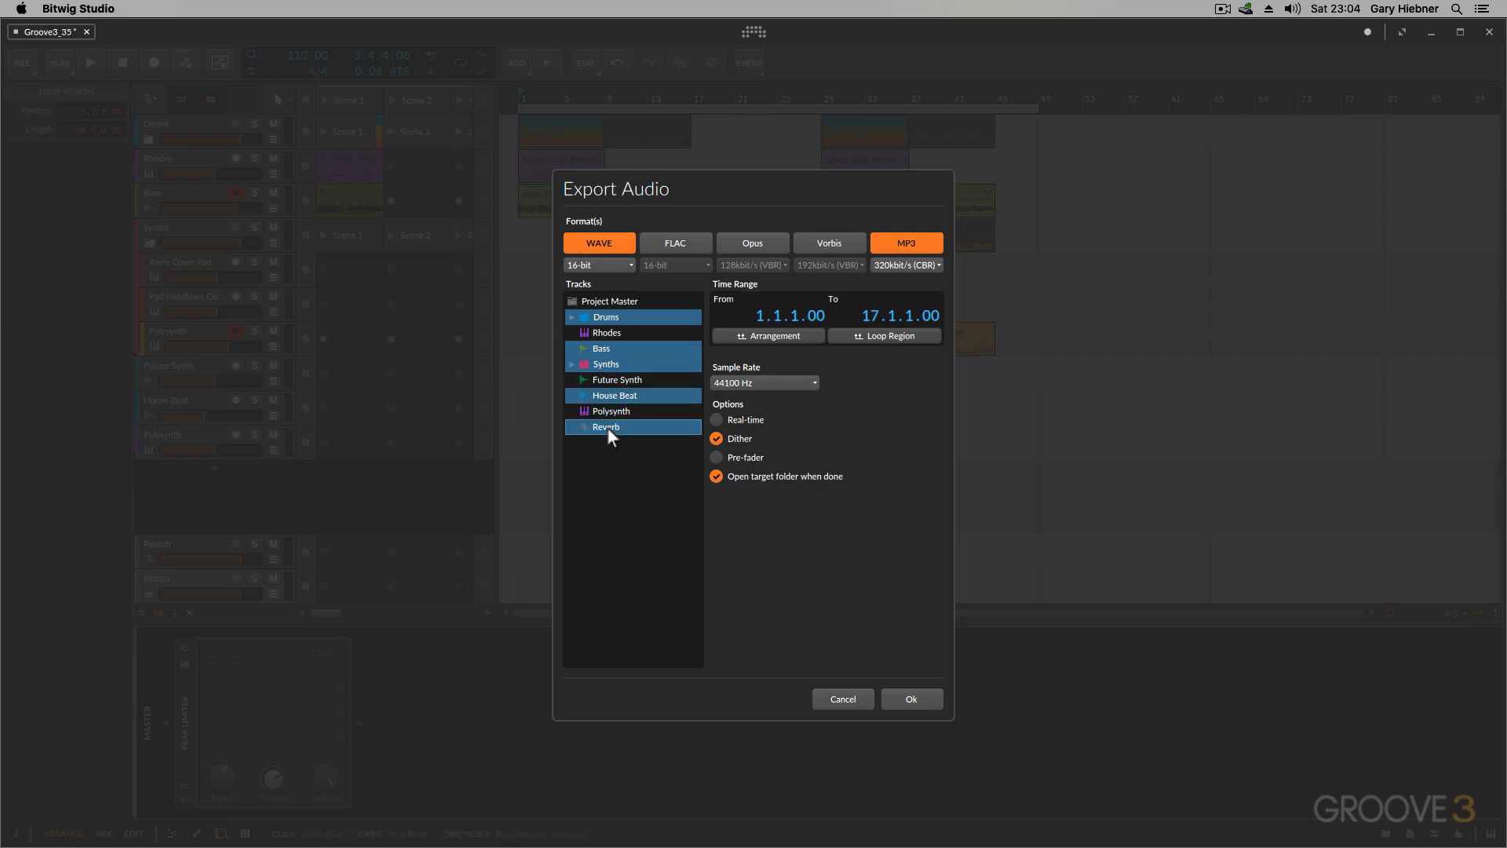
Step: Select only Project Master for export, review the sample rate choices and keep 44100 Hz
{"action": "left_click", "coordinate": [606, 303]}
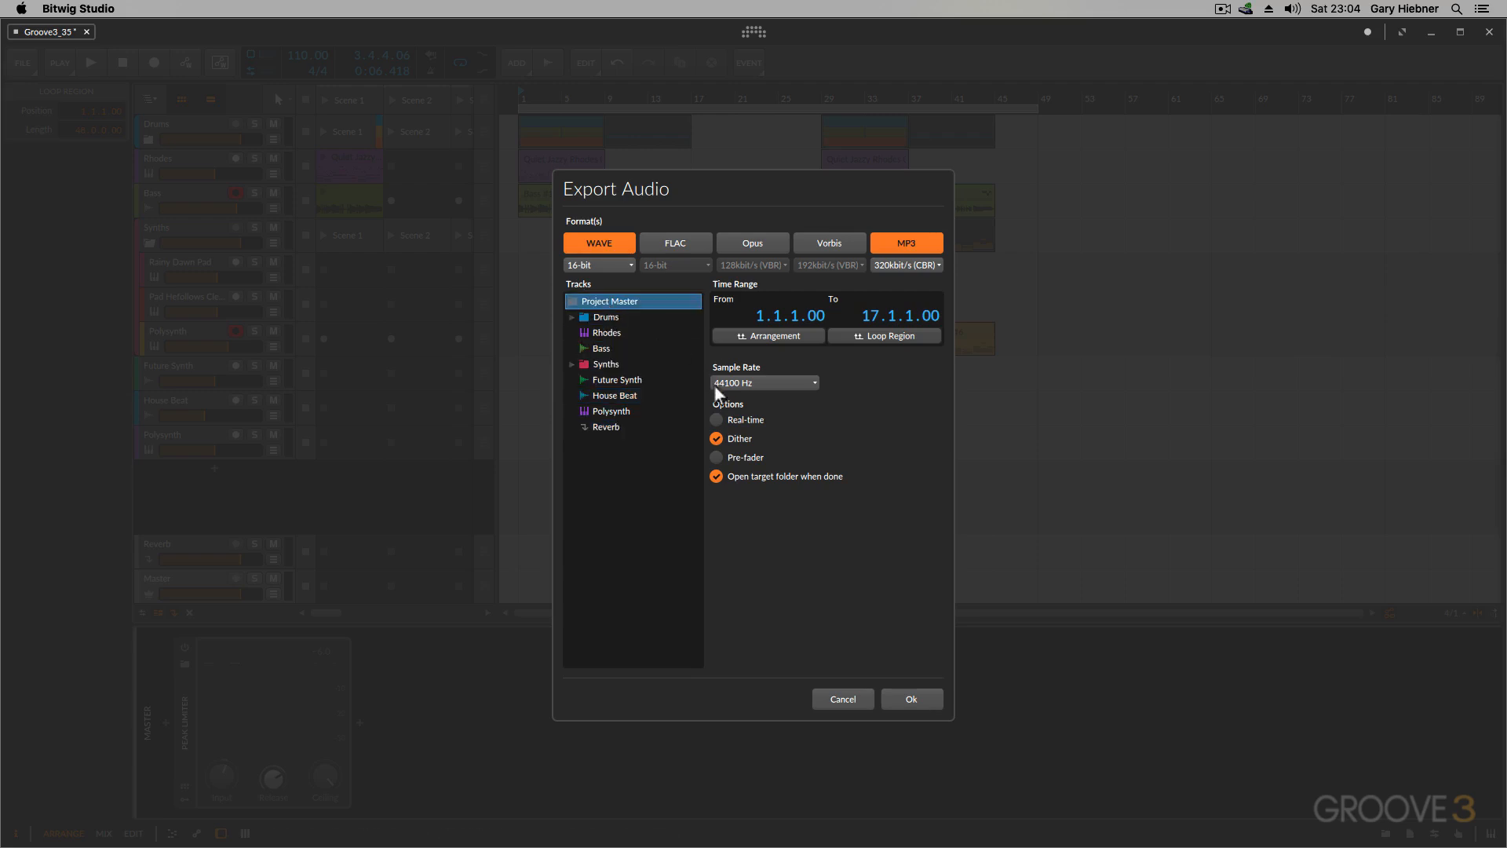
{"action": "left_click", "coordinate": [755, 382]}
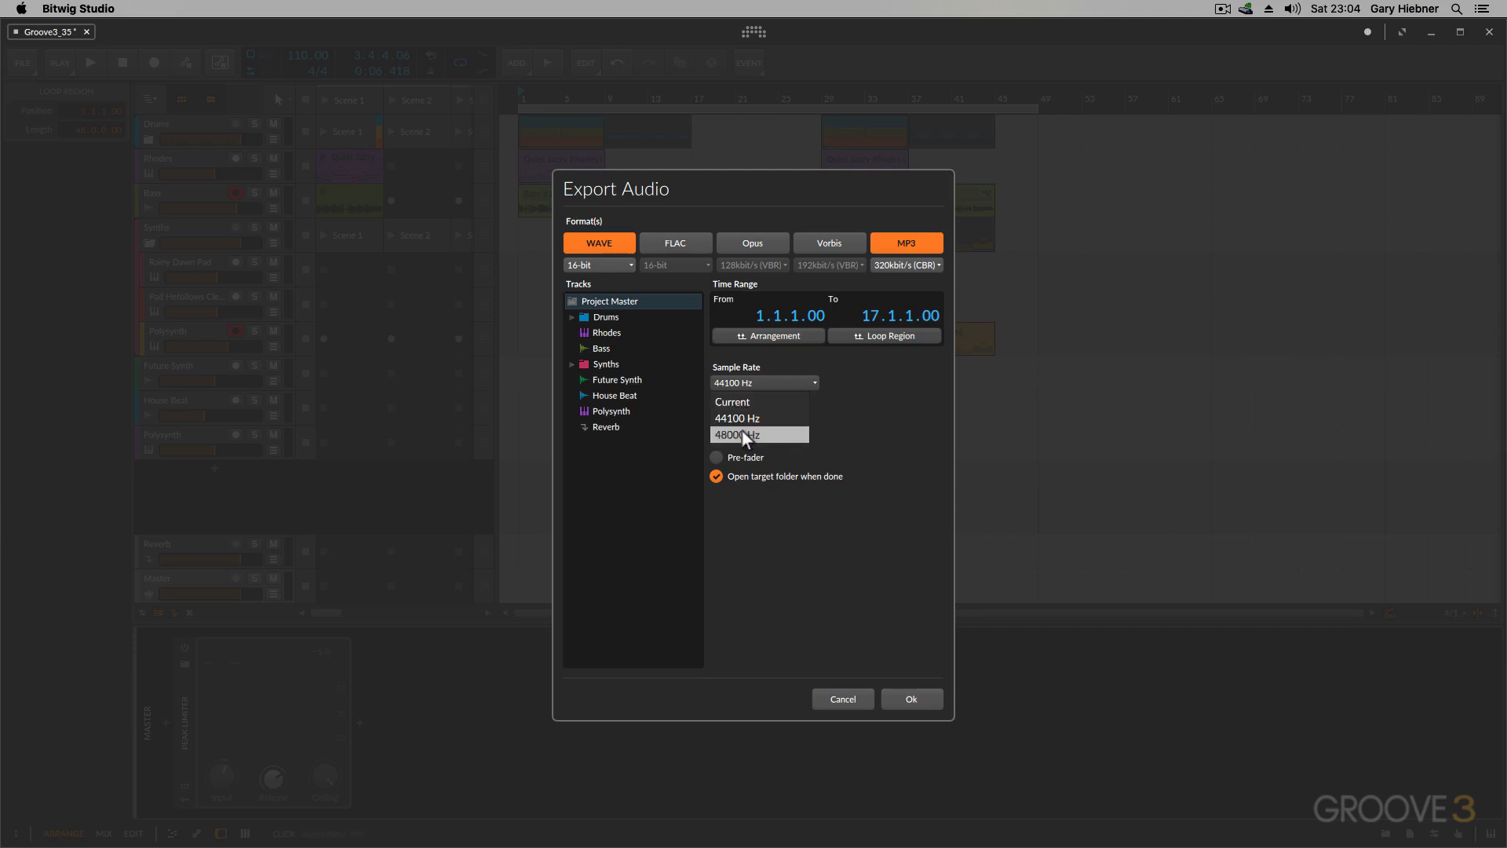
{"action": "left_click", "coordinate": [852, 420]}
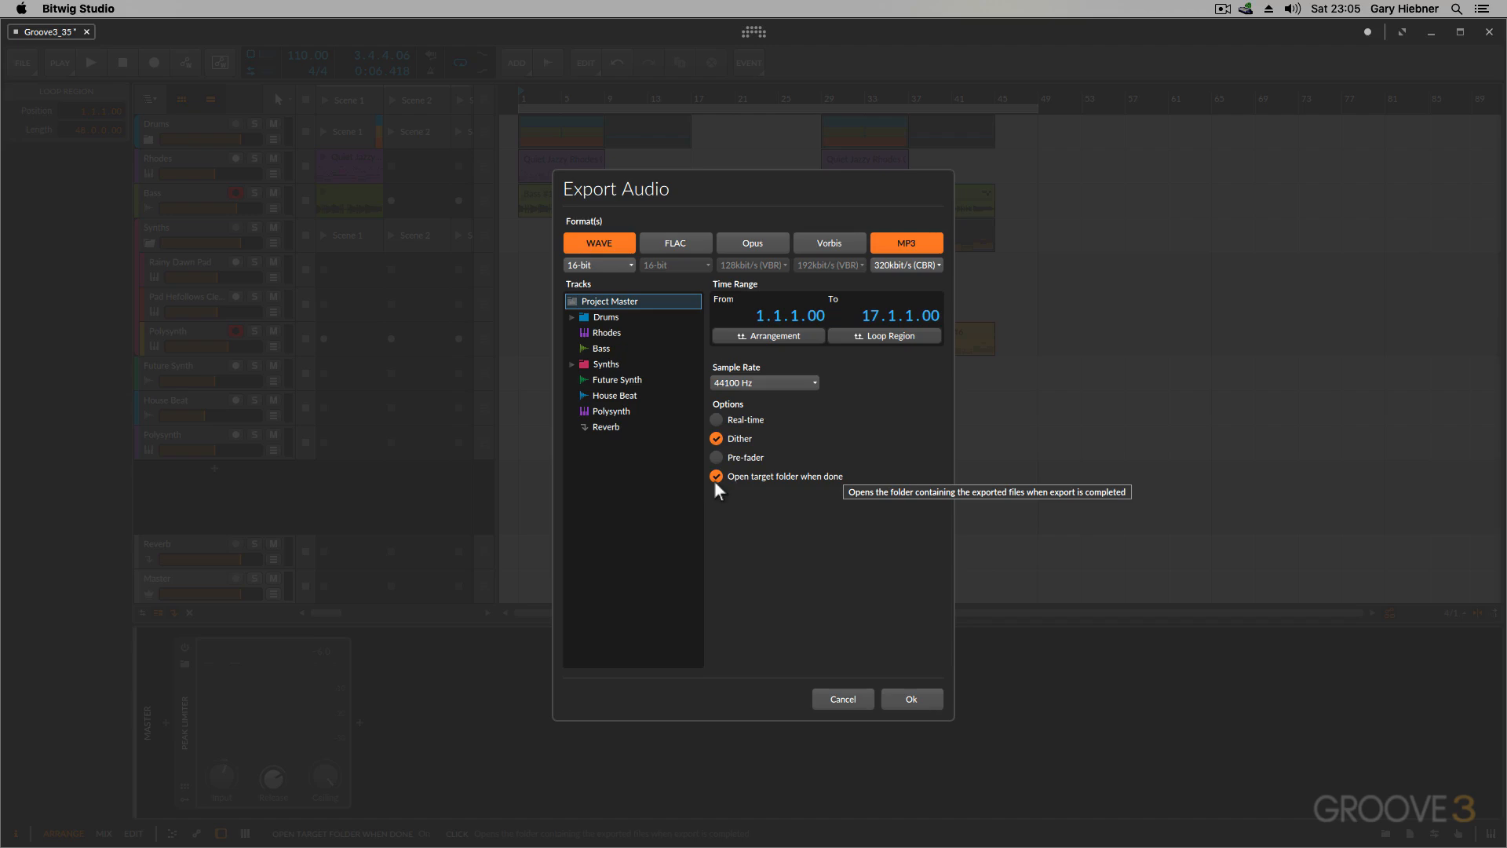
Step: Export the master as WAVE and MP3 files named "Bitwig Export" into the BitWig Export folder on the Desktop
{"action": "left_click", "coordinate": [906, 694]}
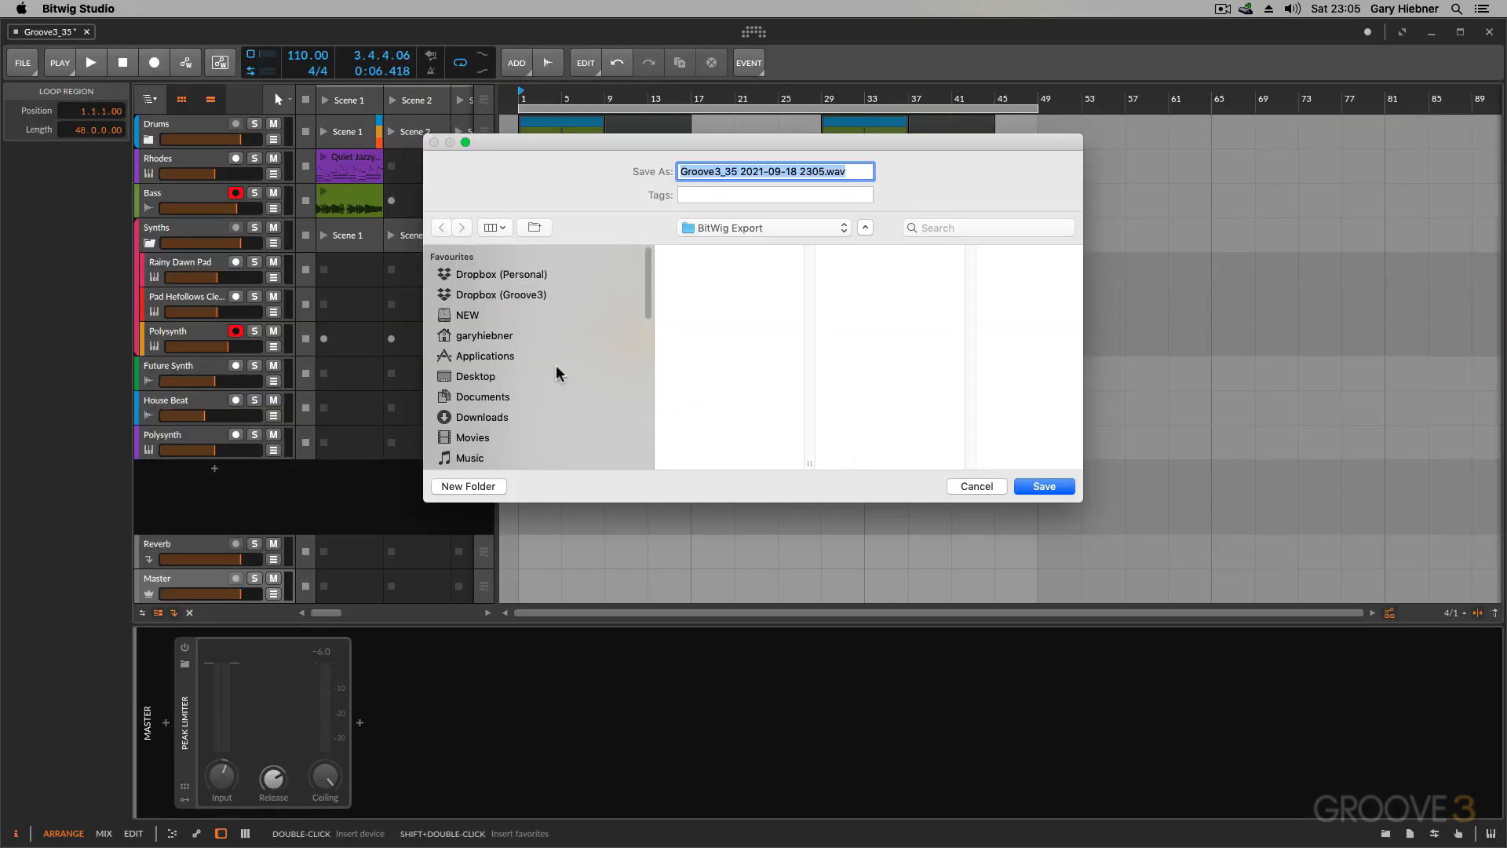
{"action": "left_click", "coordinate": [520, 372]}
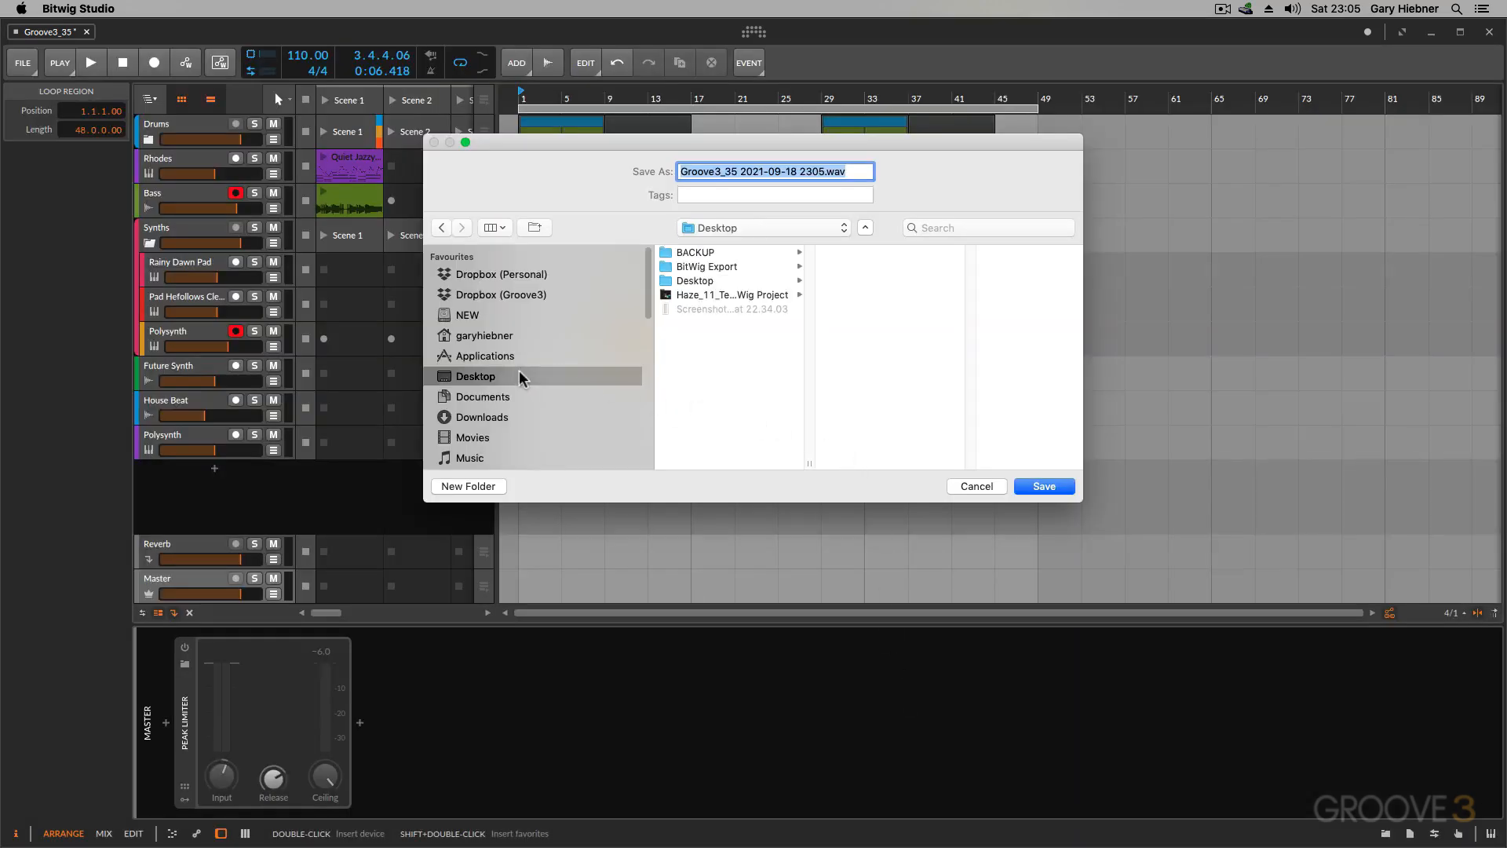
{"action": "left_click", "coordinate": [694, 266]}
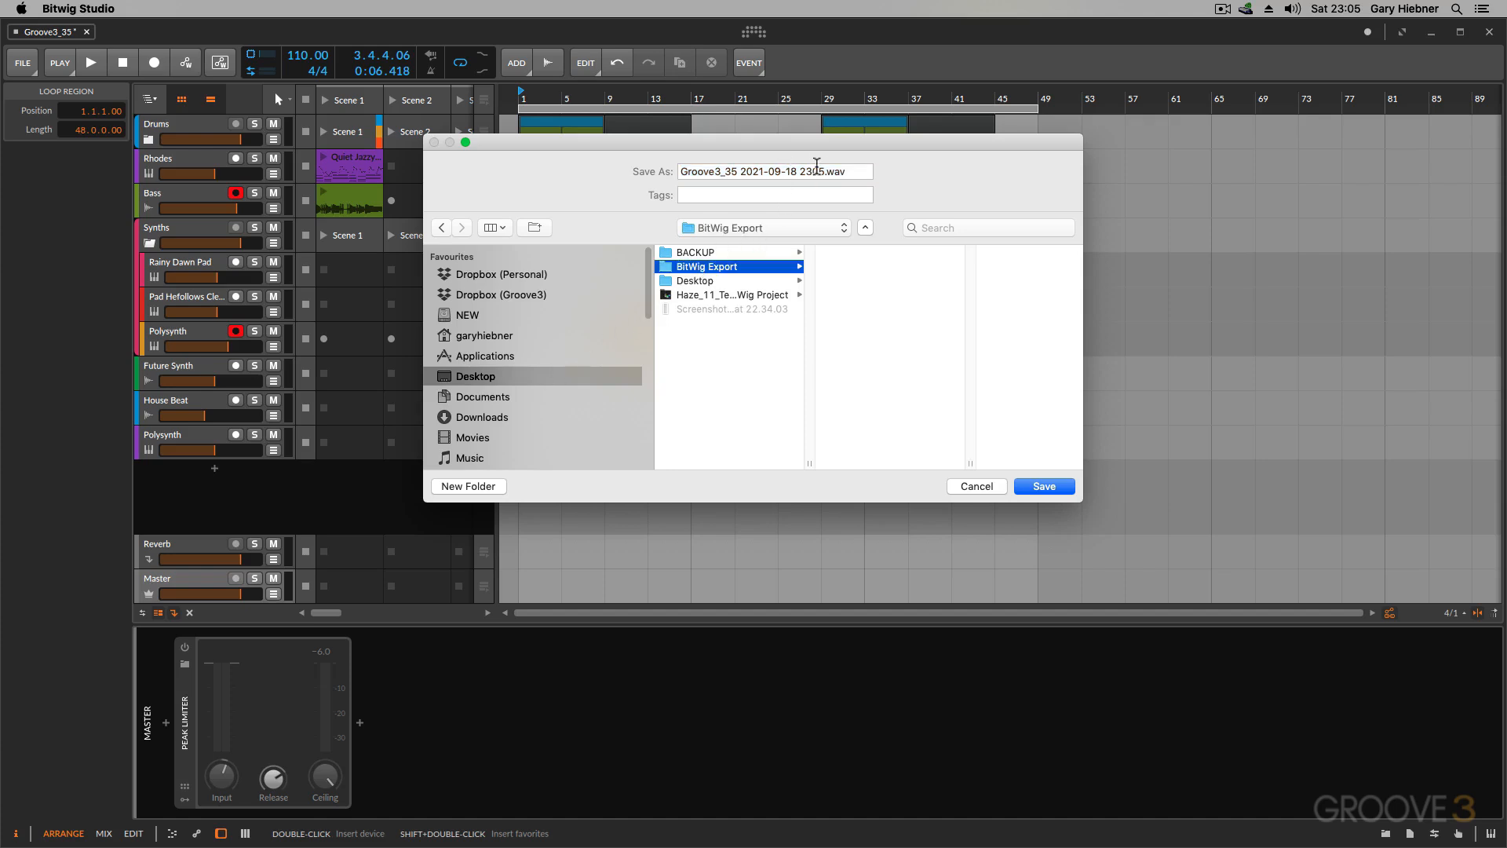
{"action": "left_click_drag", "start_coordinate": [824, 166], "coordinate": [688, 173]}
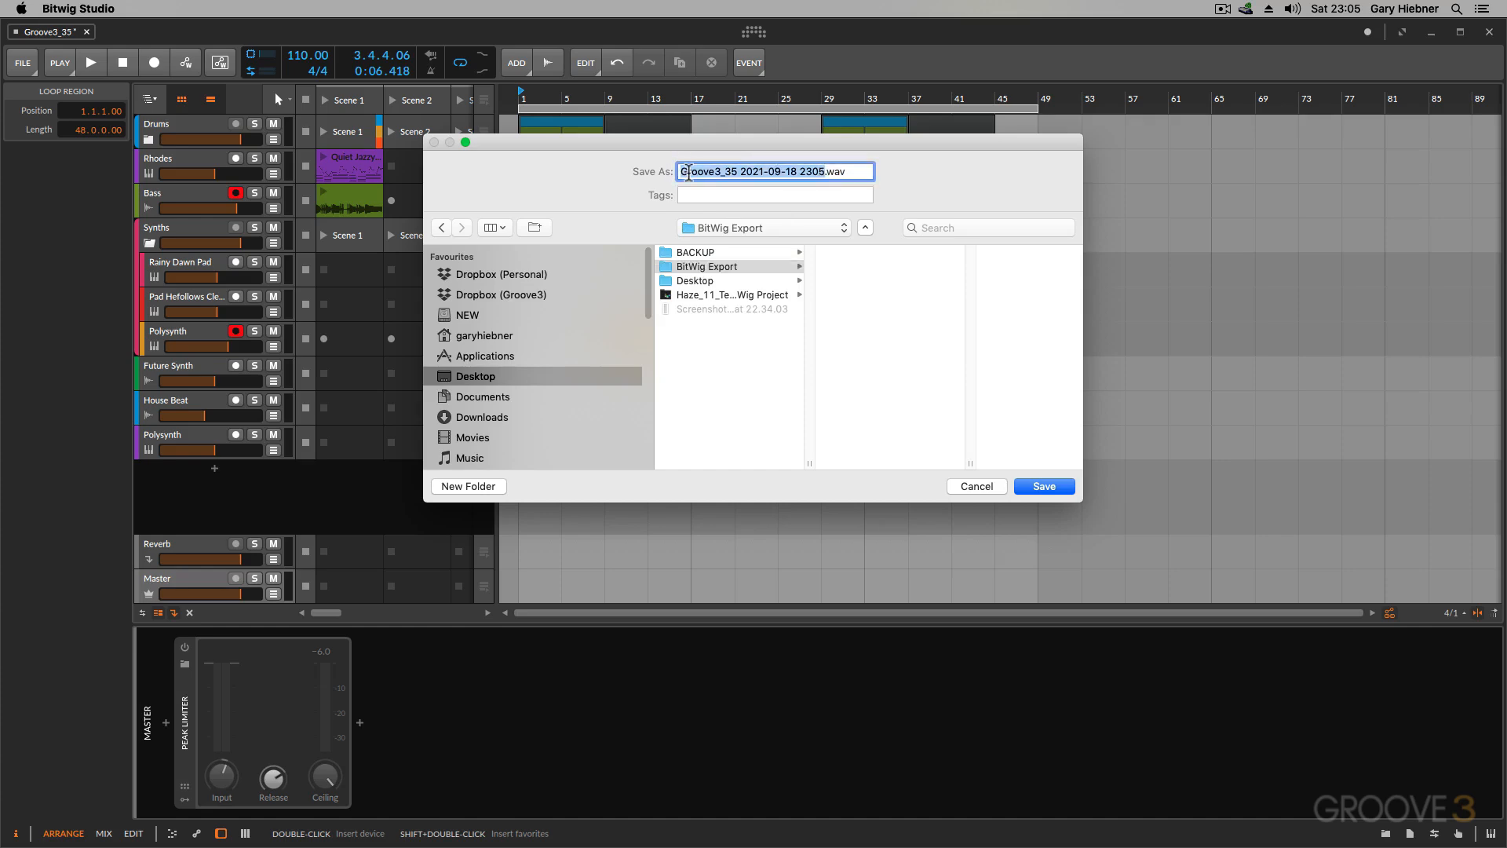
{"action": "type", "text": "Bitwig E"}
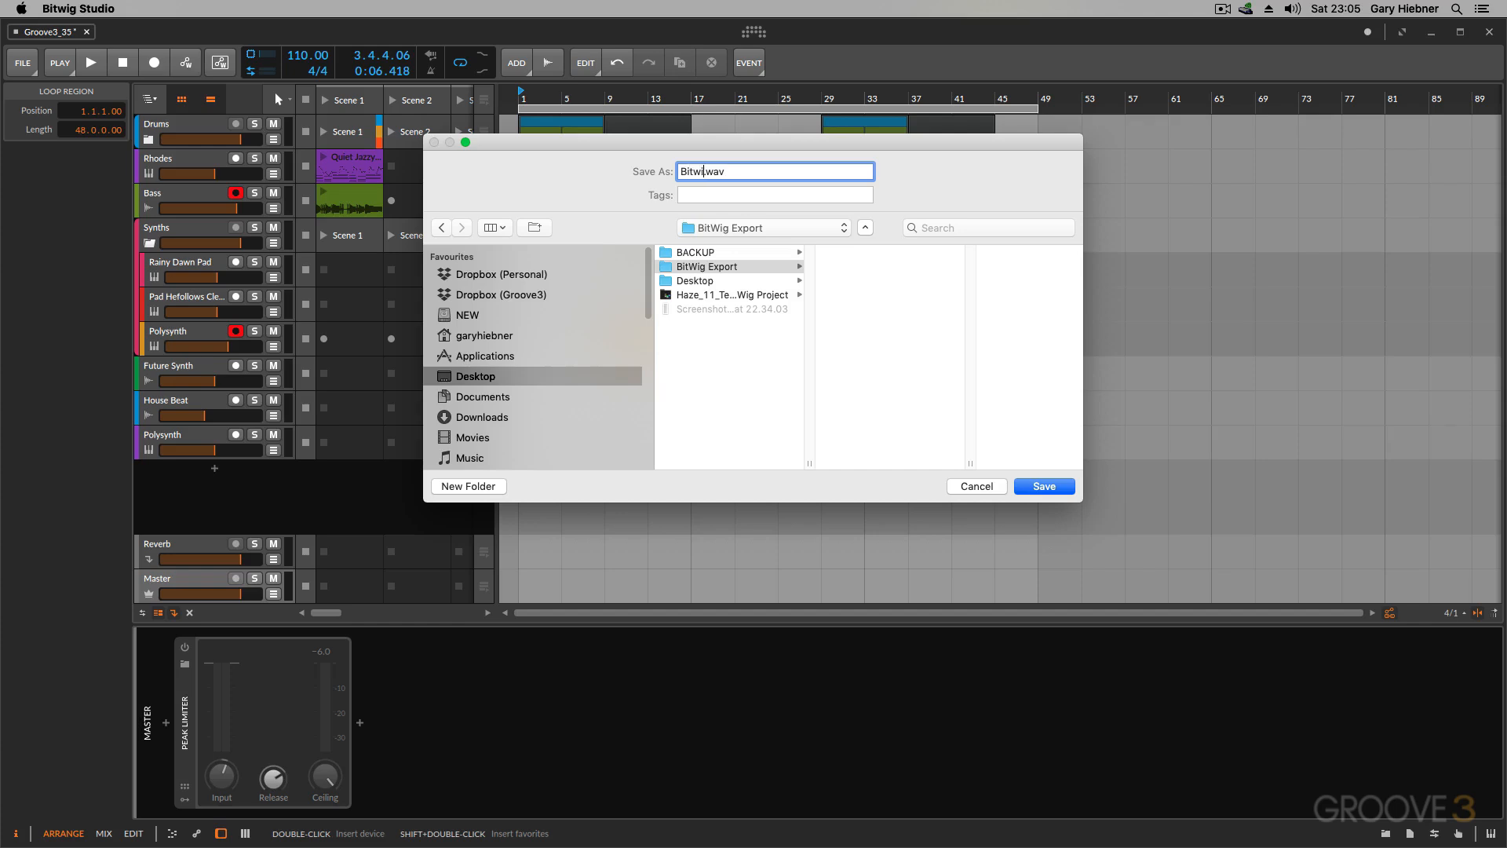
{"action": "type", "text": "xport"}
{"action": "left_click", "coordinate": [1043, 488]}
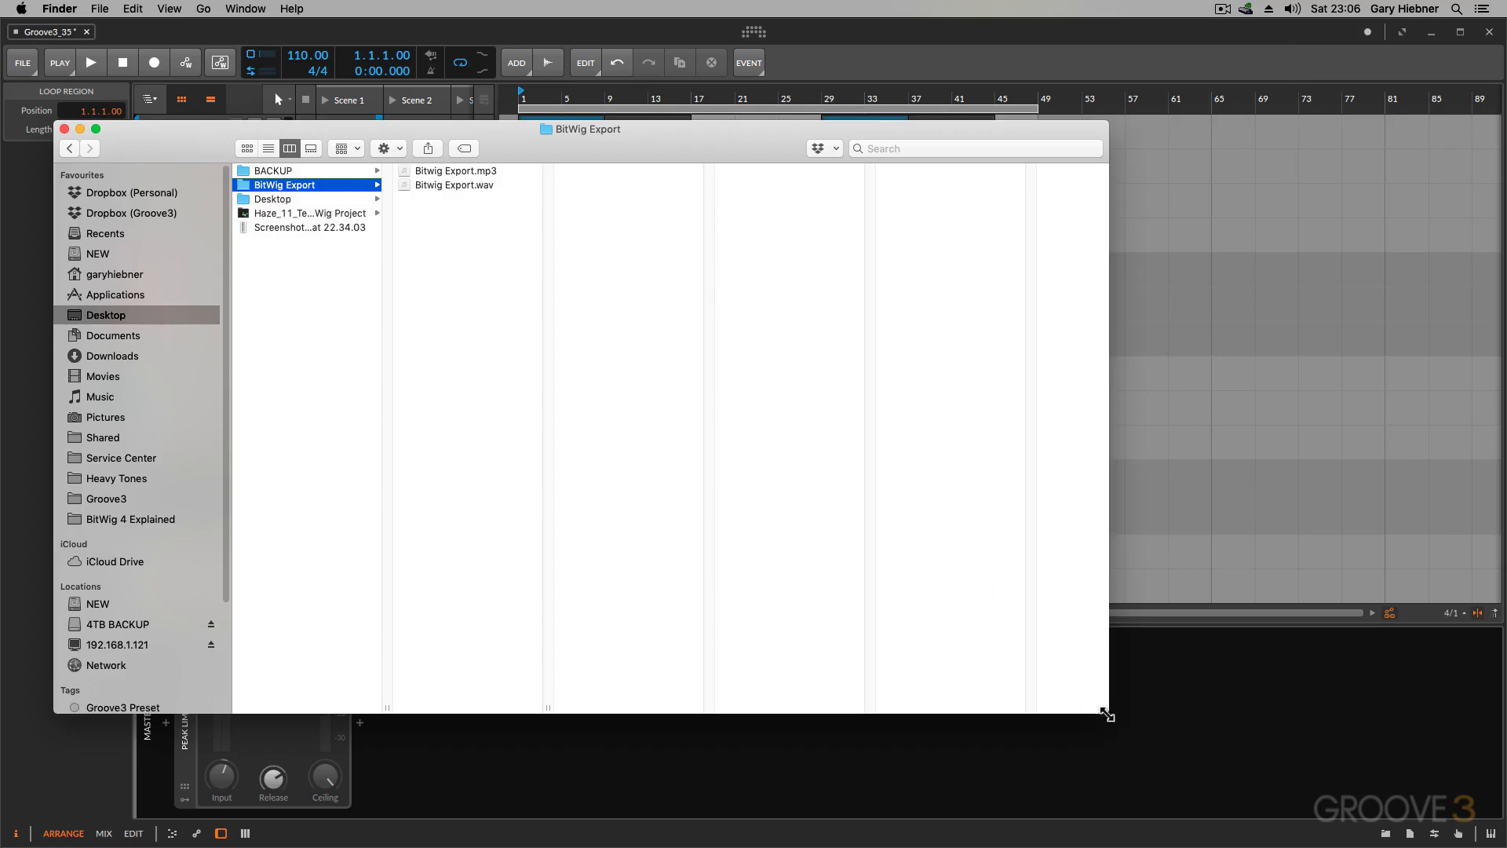
Step: Shrink the Finder window and preview the exported Bitwig Export.wav file
{"action": "left_click_drag", "start_coordinate": [1106, 714], "coordinate": [1034, 454]}
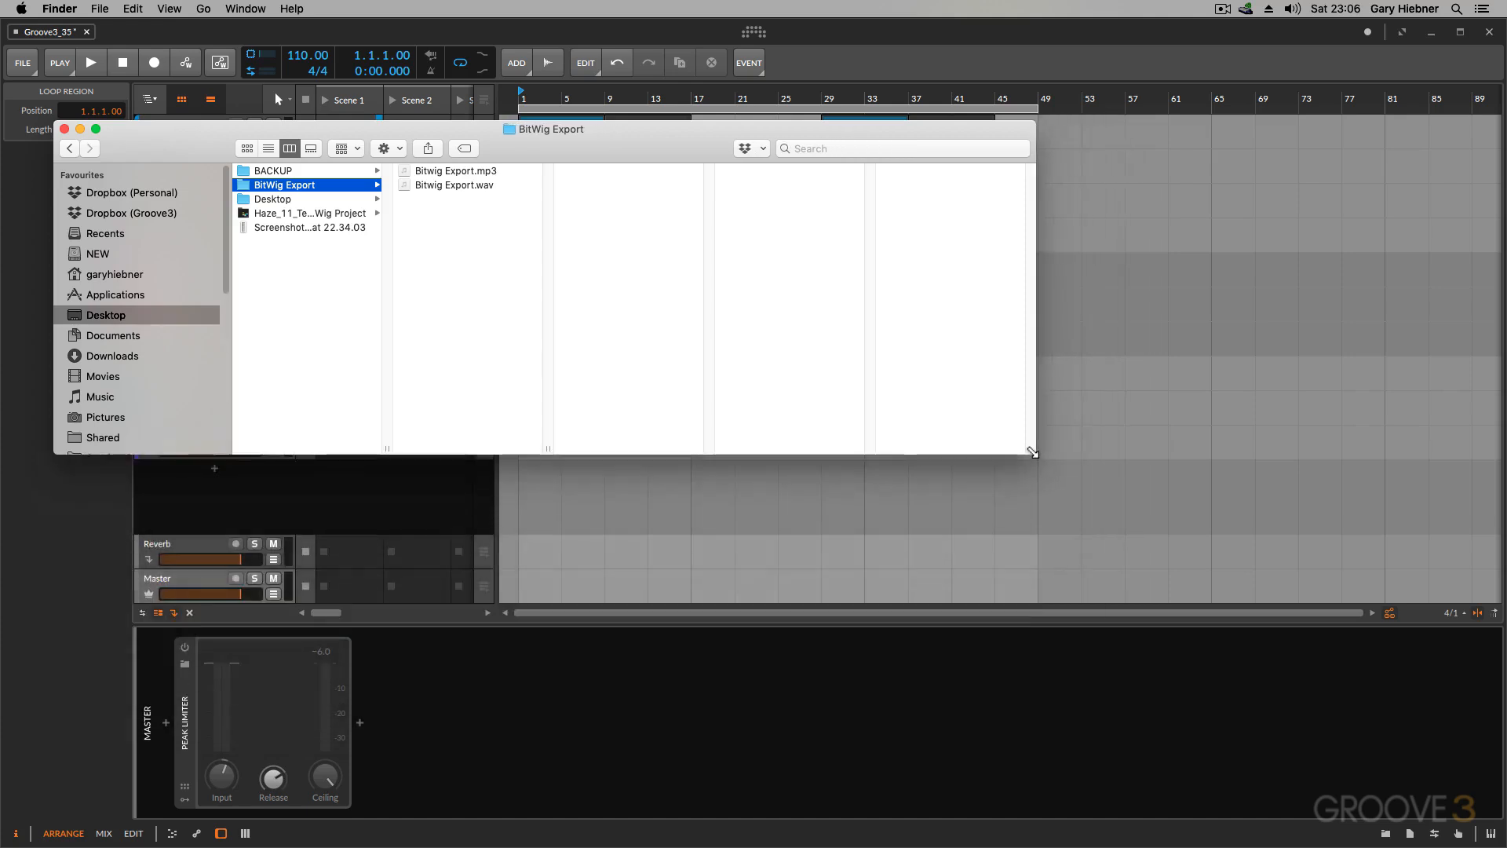
{"action": "left_click", "coordinate": [439, 185]}
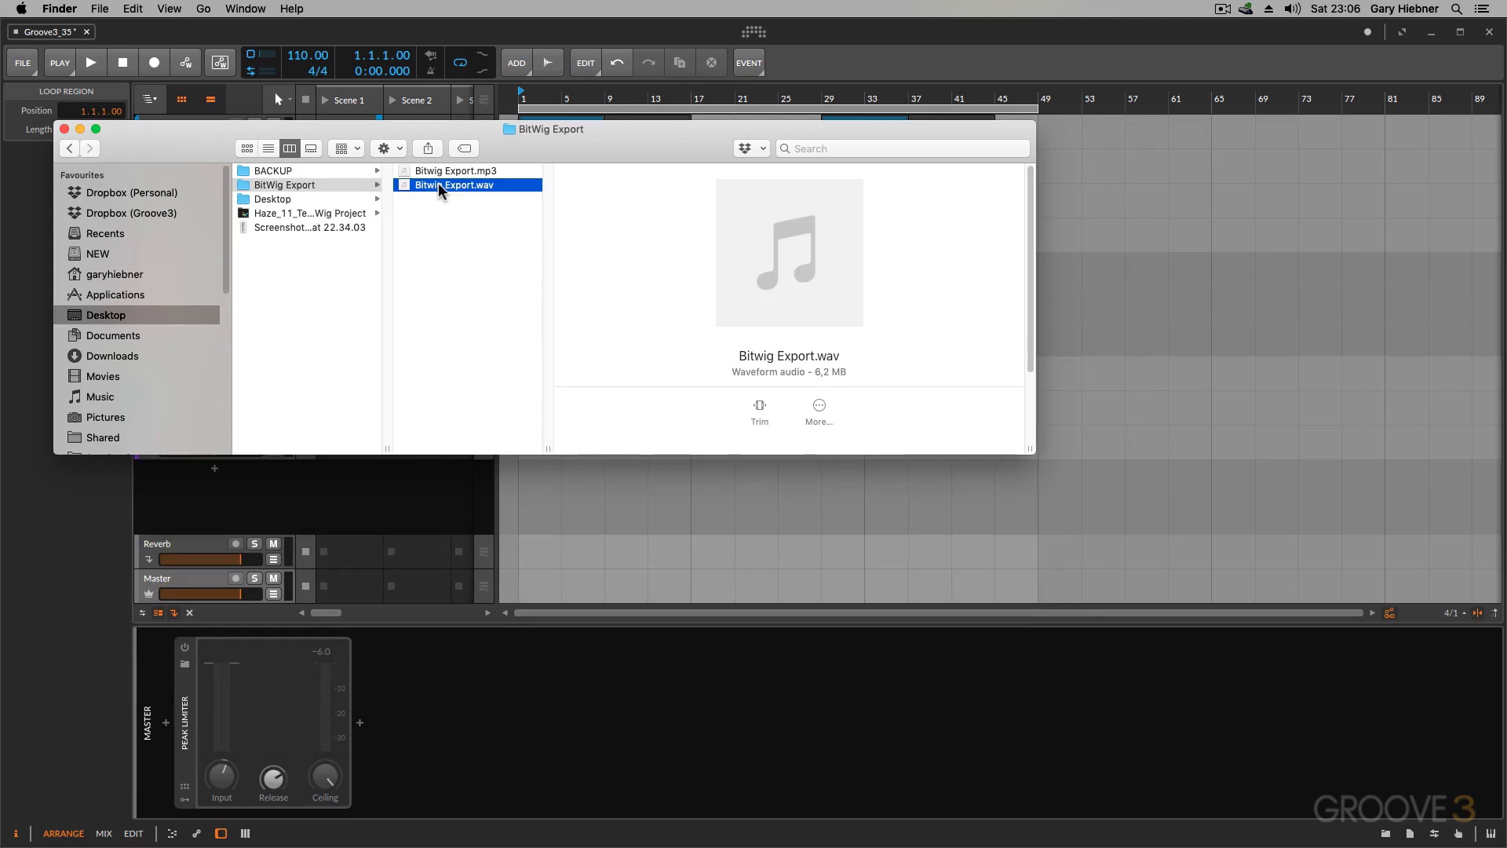
{"action": "key", "text": "space"}
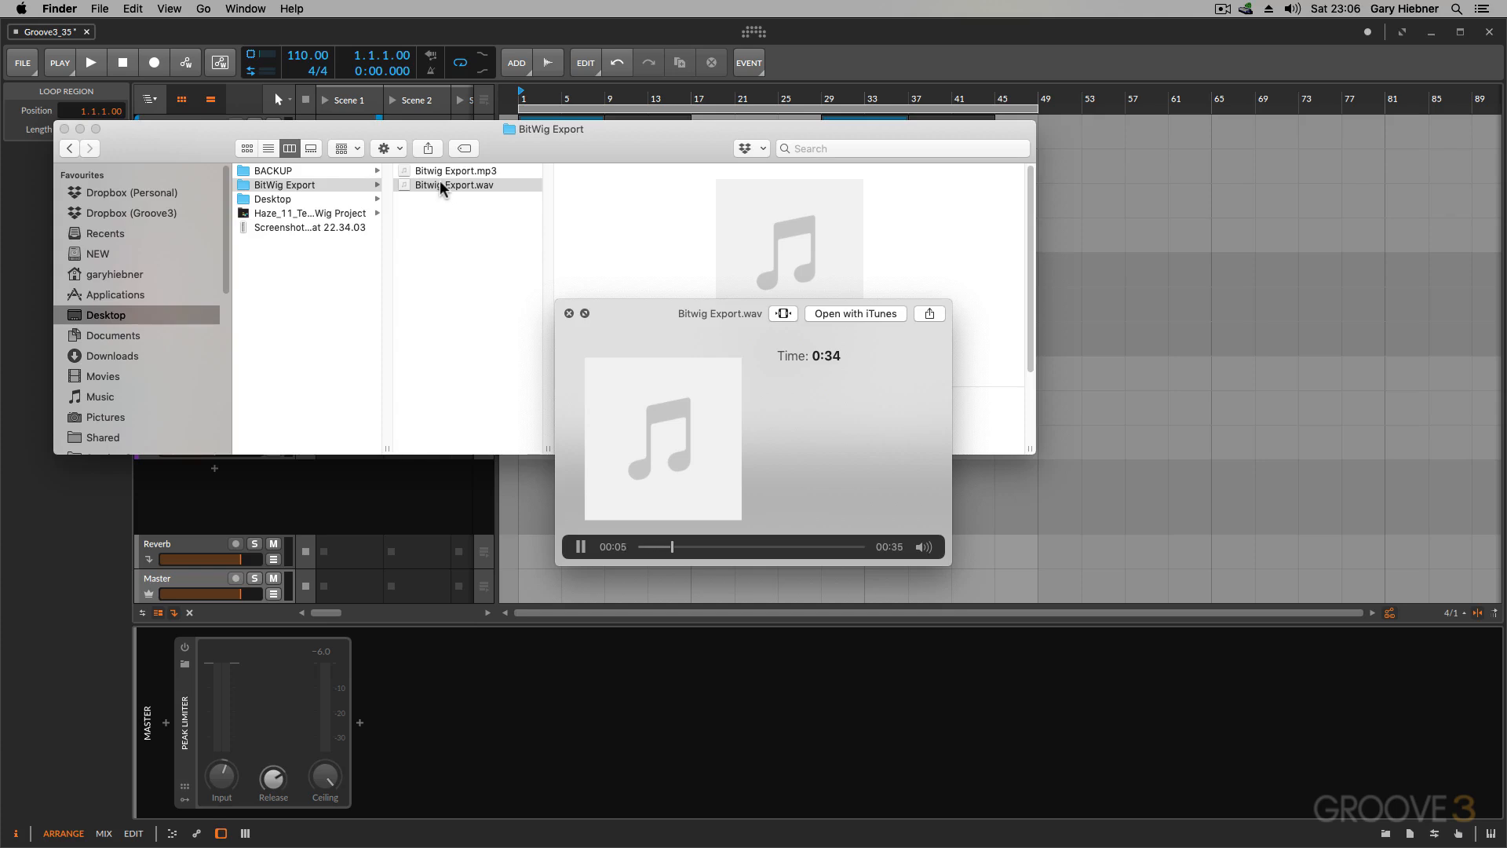
{"action": "key", "text": "space"}
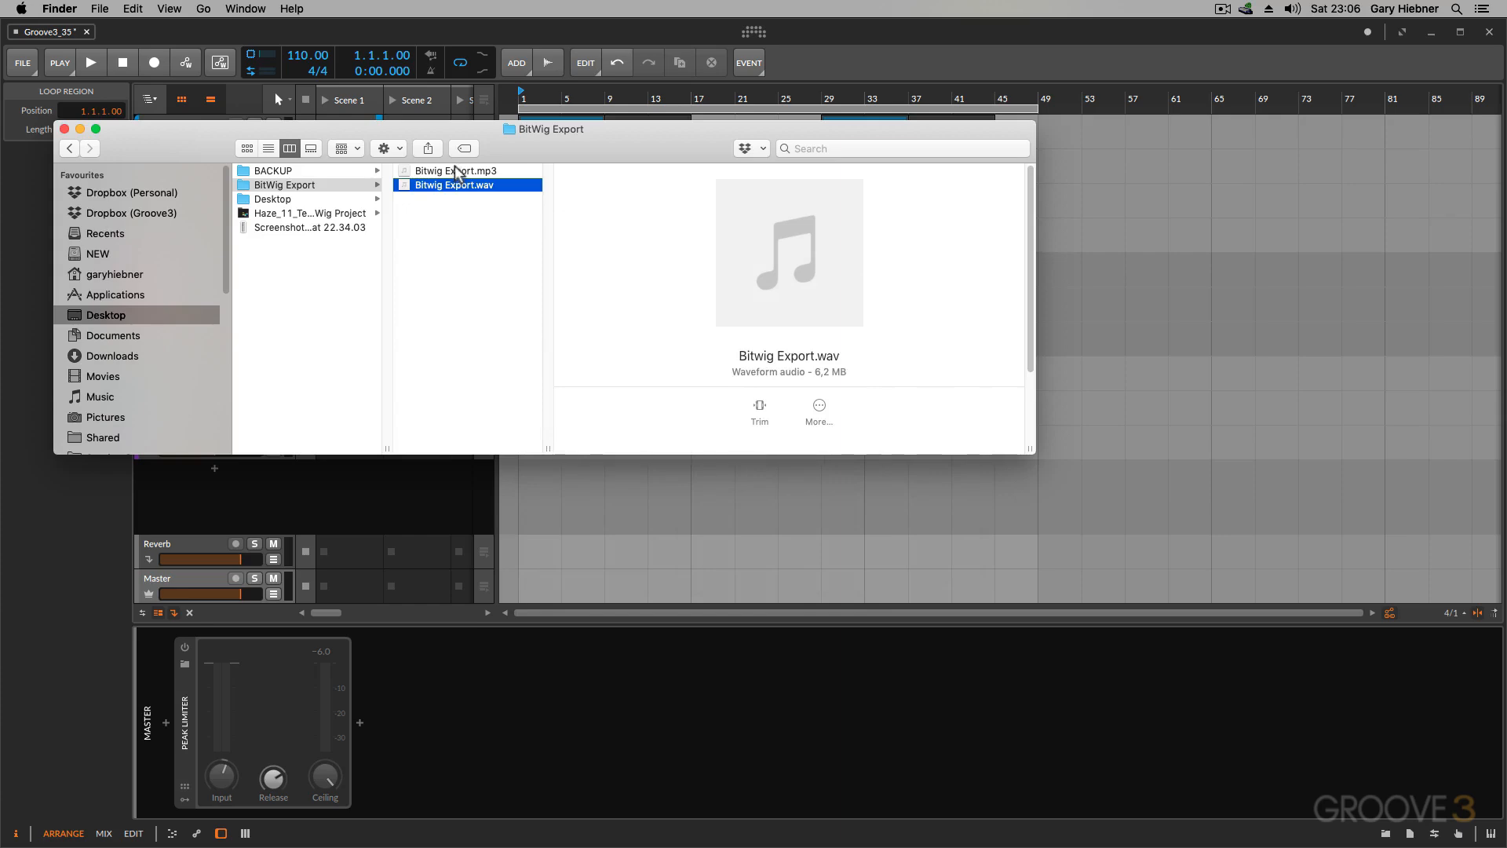
Step: Preview the exported Bitwig Export.mp3 file and close the Finder window
{"action": "left_click", "coordinate": [463, 171]}
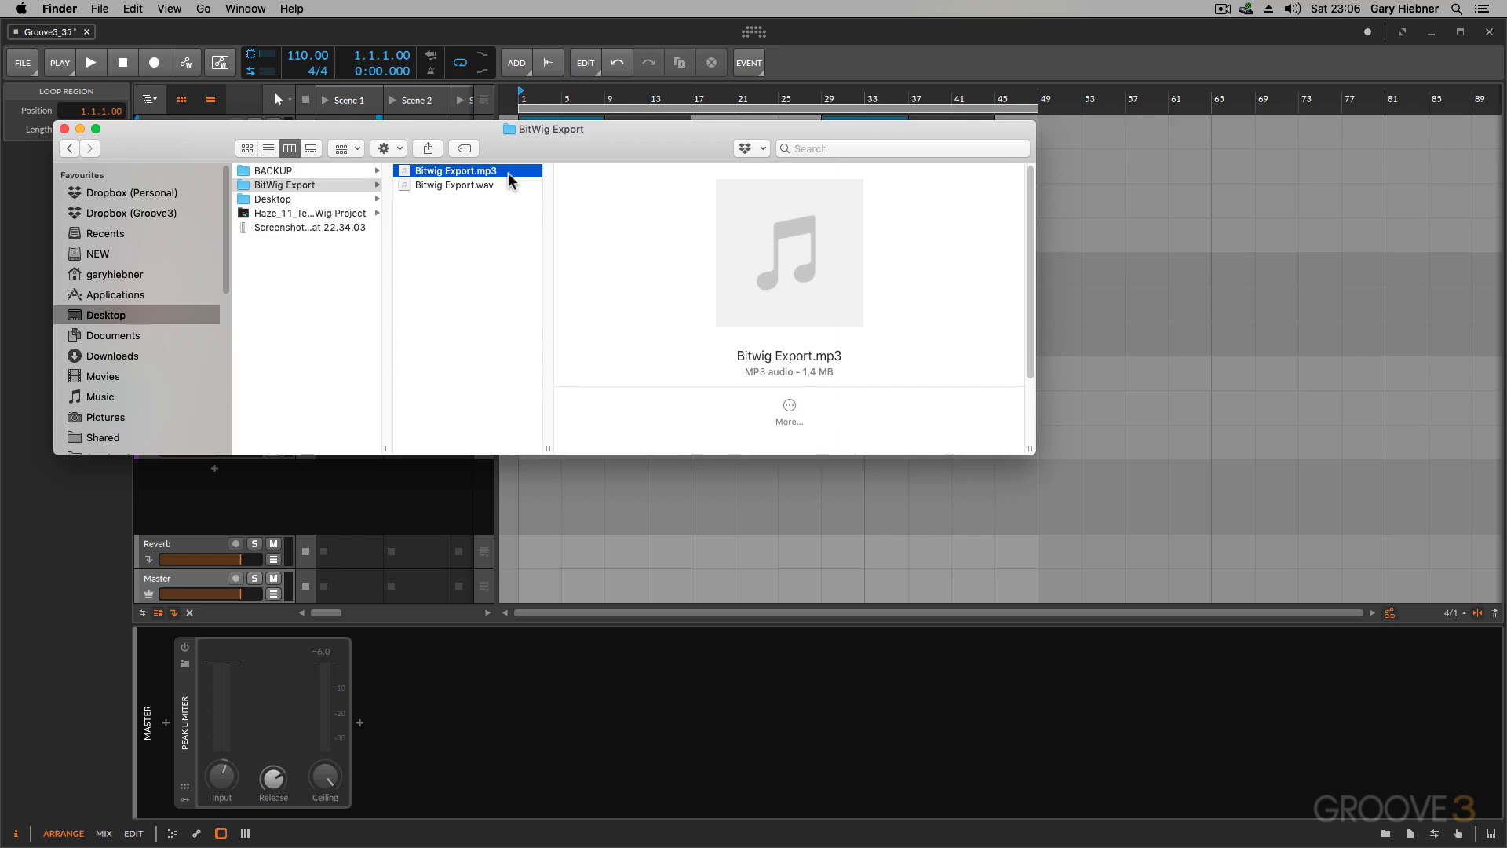
{"action": "key", "text": "space"}
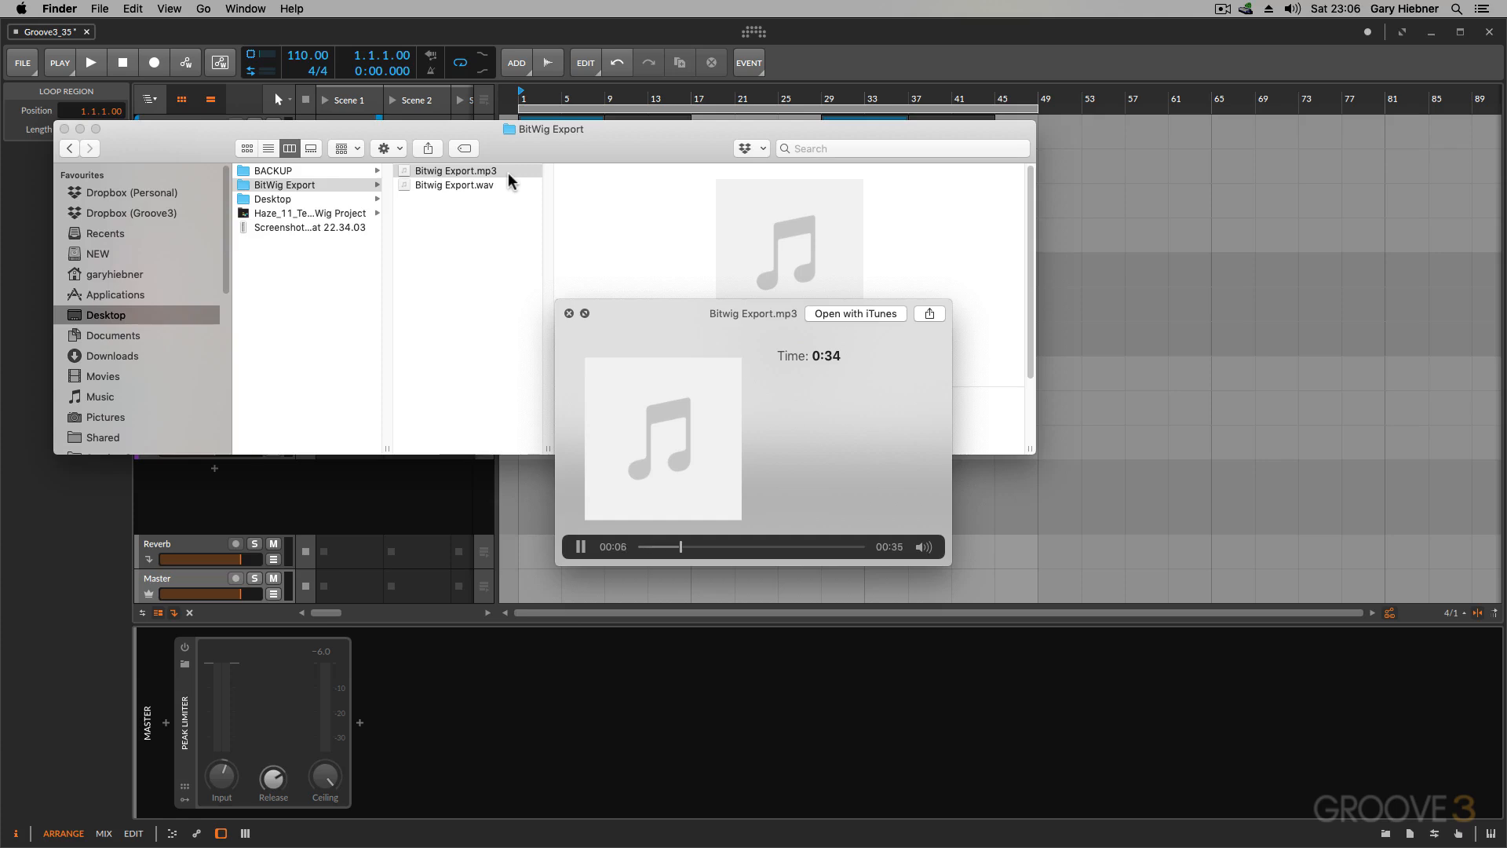
{"action": "key", "text": "space"}
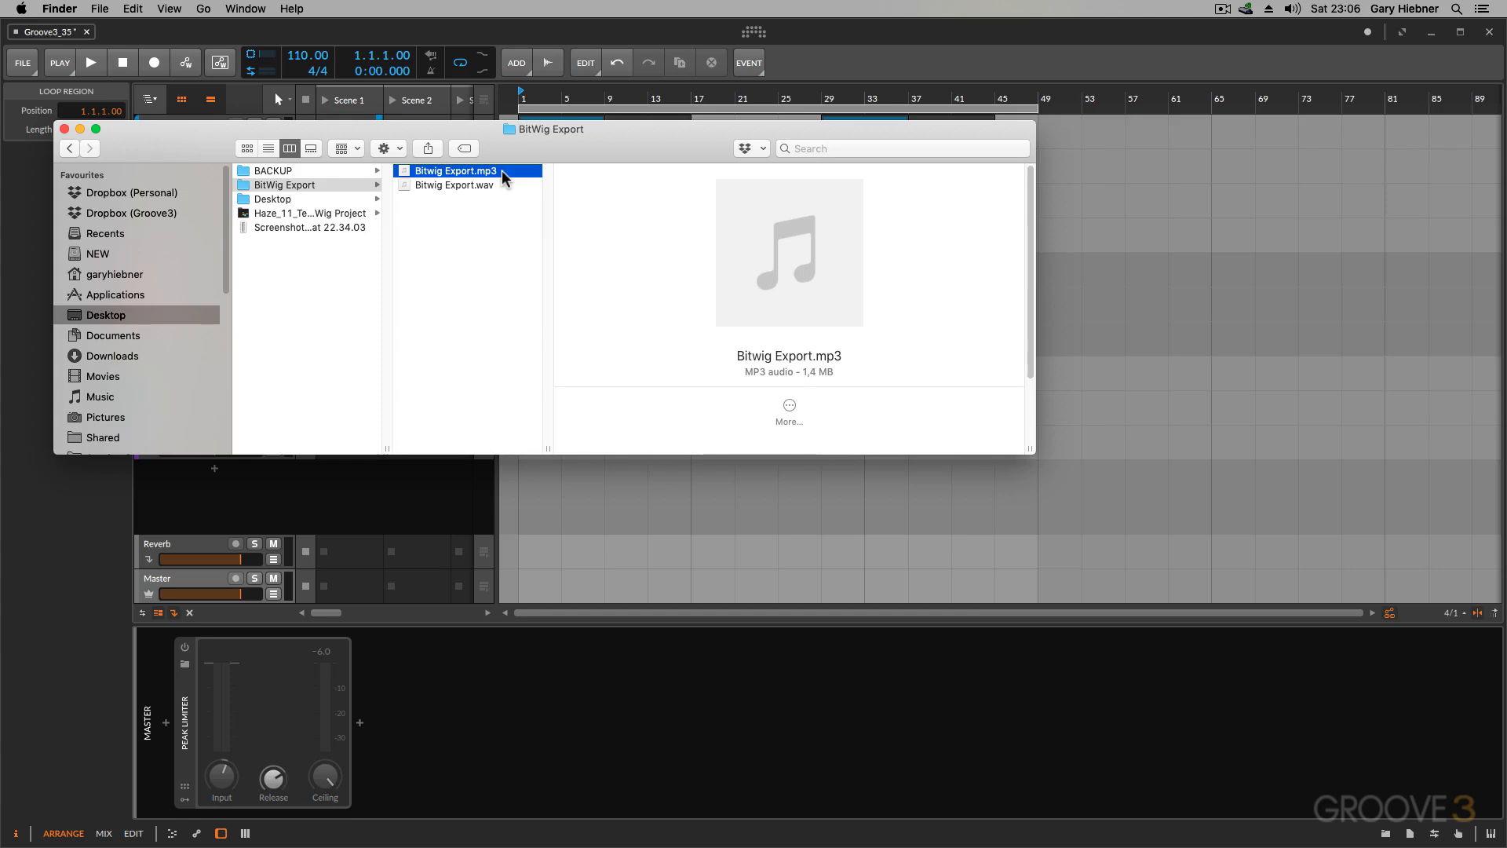
{"action": "left_click", "coordinate": [64, 129]}
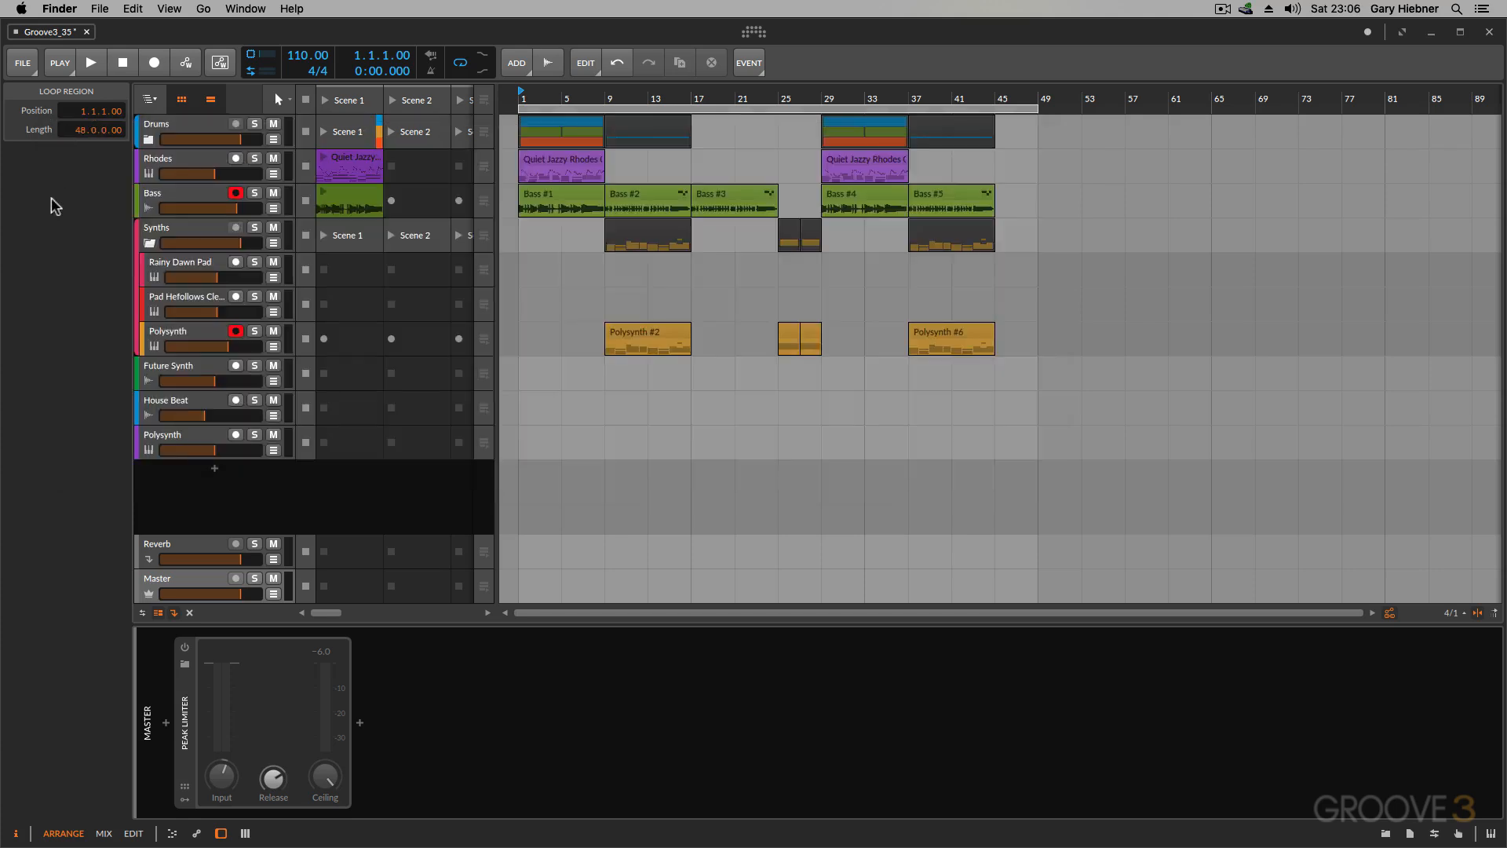